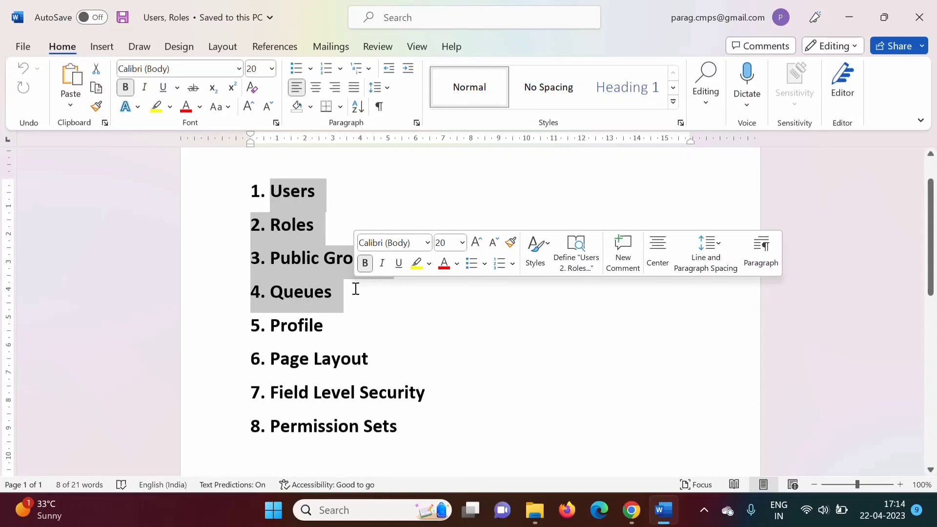
Select the word Profile in item 5 of the numbered list
{"action": "left_click_drag", "start_coordinate": [268, 324], "coordinate": [324, 326]}
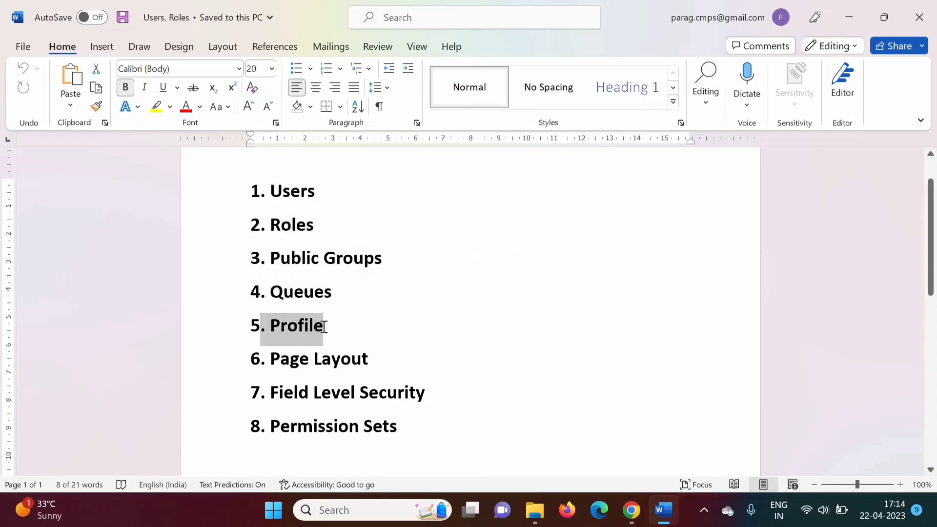
Reload the Salesforce home page and open the Users list from Setup via a Quick Find search for 'user'
{"action": "left_click", "coordinate": [641, 500]}
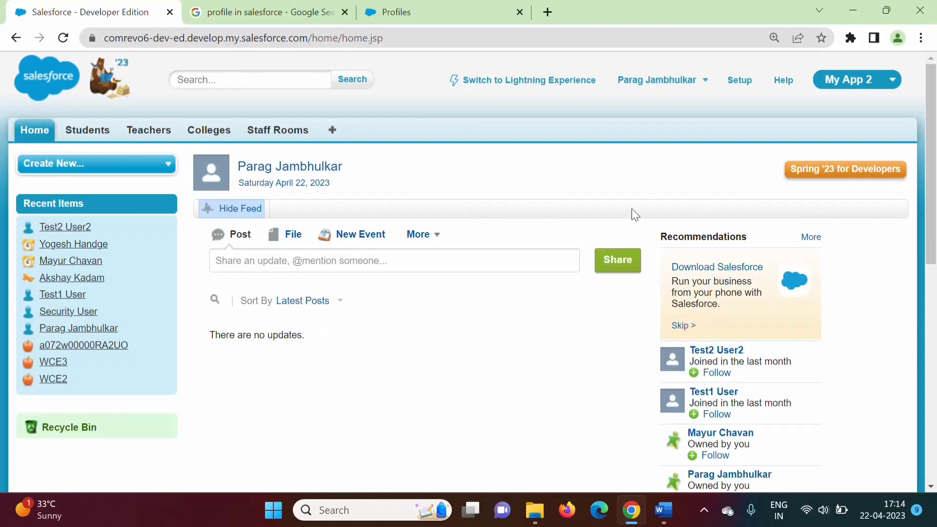
{"action": "left_click", "coordinate": [38, 131]}
{"action": "left_click", "coordinate": [732, 84]}
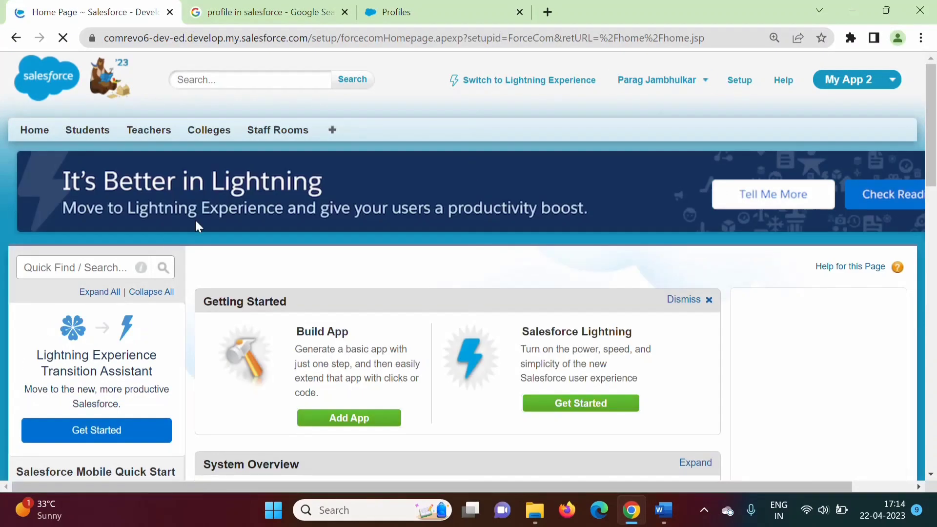
{"action": "left_click", "coordinate": [58, 268]}
{"action": "type", "text": "user"}
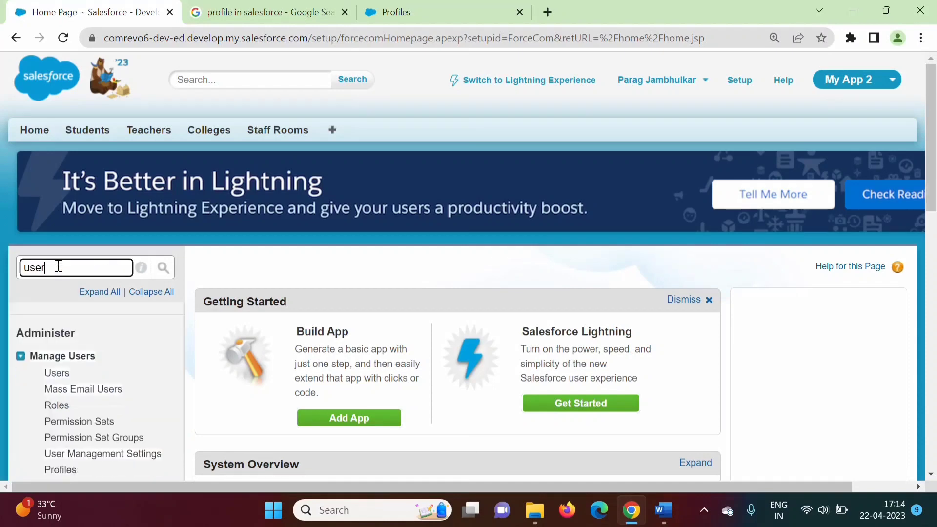
{"action": "left_click", "coordinate": [60, 375]}
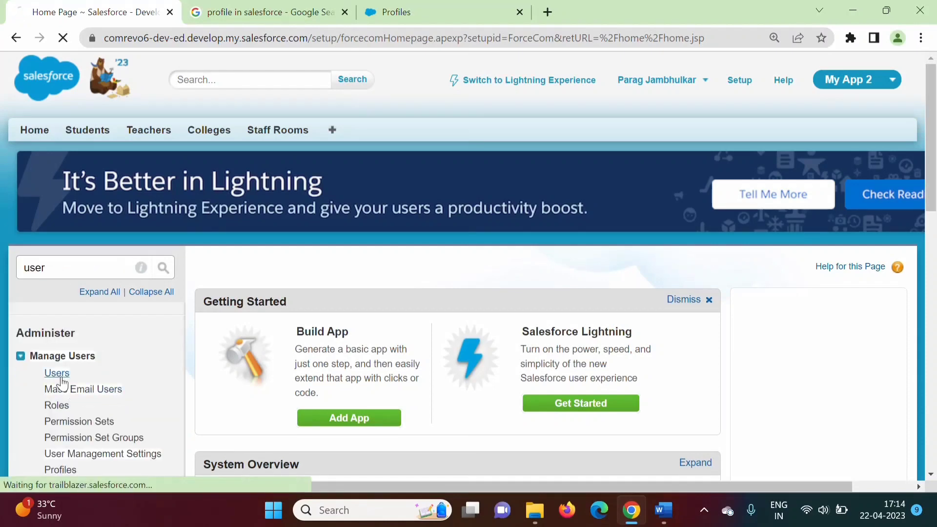
Zoom the page to 125% and open the Test1 User record for editing
{"action": "left_click_drag", "start_coordinate": [934, 149], "coordinate": [934, 203]}
{"action": "key", "text": "ctrl+plus"}
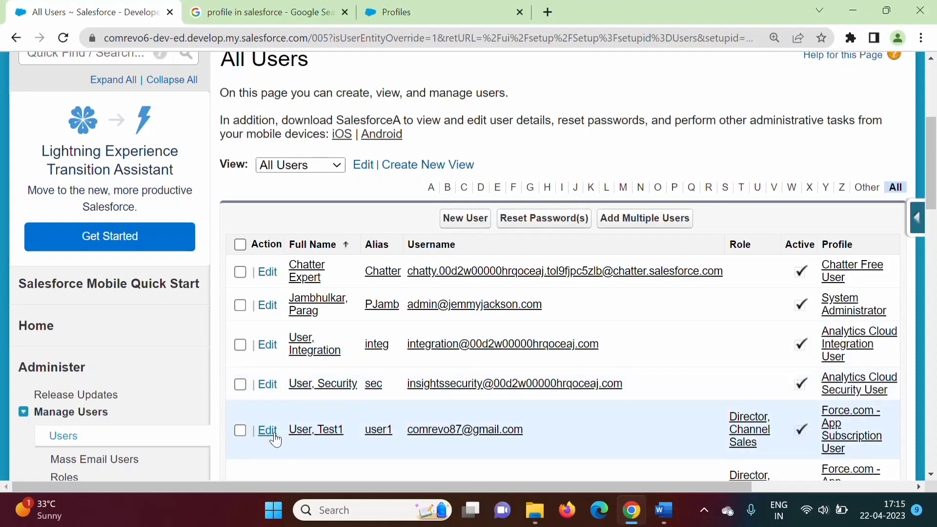
{"action": "left_click", "coordinate": [274, 436]}
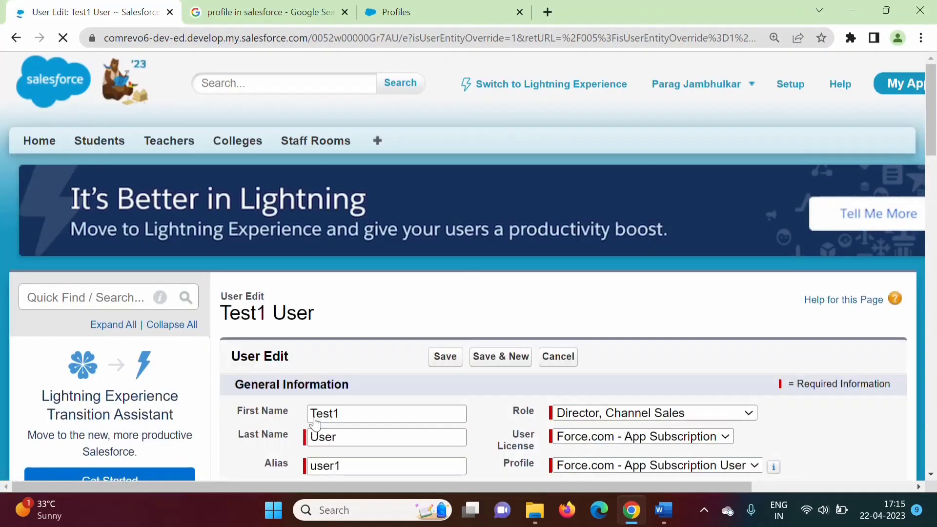
{"action": "scroll", "coordinate": [569, 169], "scroll_direction": "down", "scroll_amount": 5}
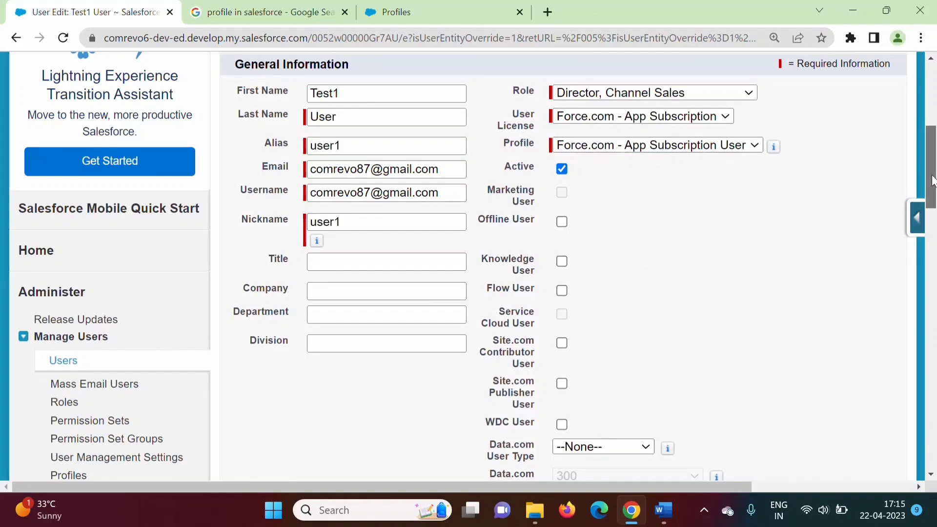
{"action": "scroll", "coordinate": [931, 166], "scroll_direction": "up", "scroll_amount": 5}
{"action": "left_click", "coordinate": [342, 3]}
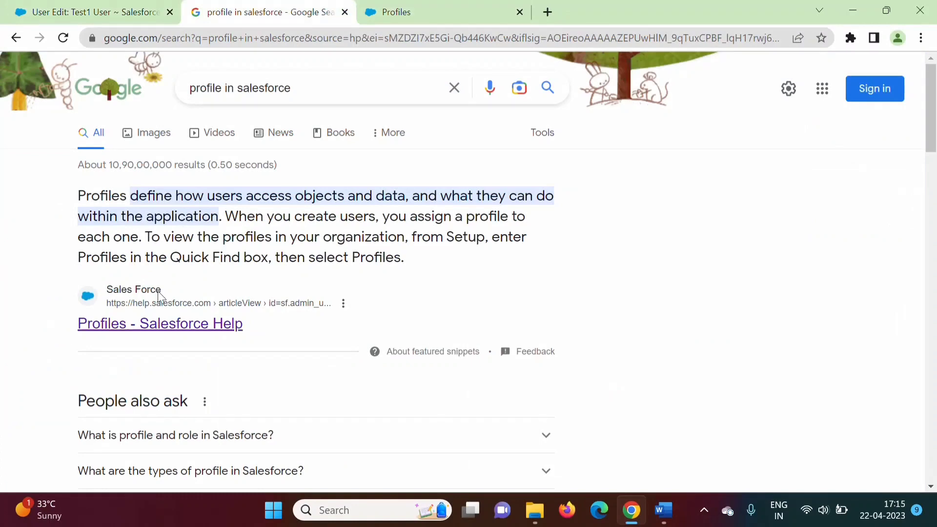
{"action": "left_click", "coordinate": [412, 14]}
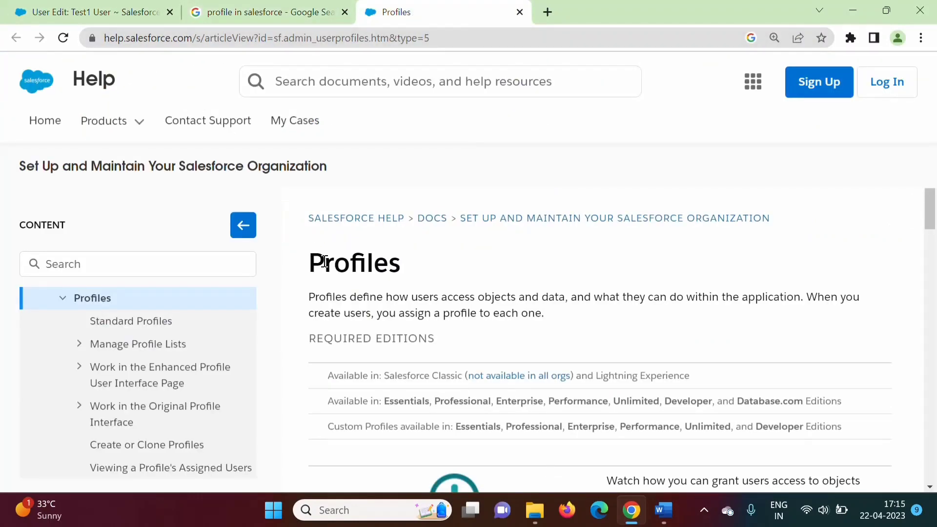
{"action": "left_click_drag", "start_coordinate": [309, 296], "coordinate": [566, 299]}
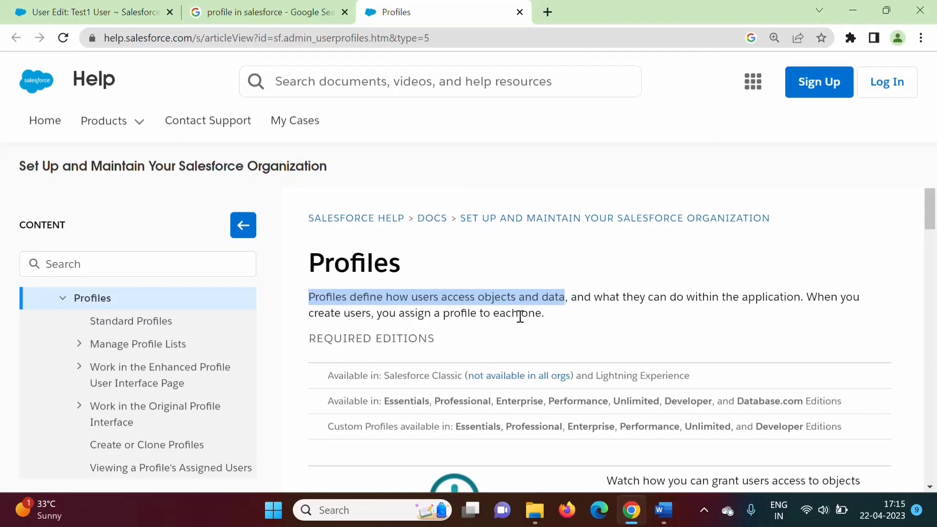
{"action": "left_click", "coordinate": [598, 298]}
{"action": "left_click_drag", "start_coordinate": [600, 299], "coordinate": [805, 298]}
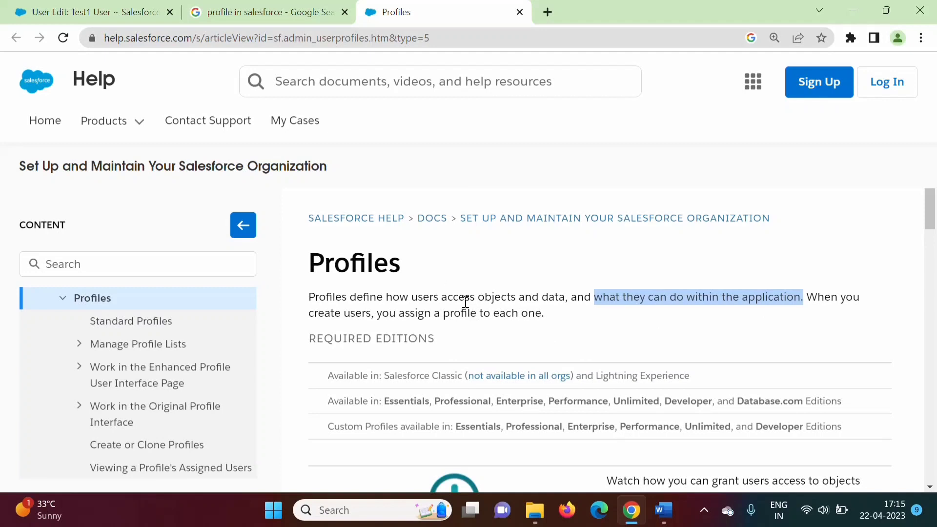
{"action": "left_click", "coordinate": [489, 295]}
{"action": "left_click_drag", "start_coordinate": [489, 296], "coordinate": [561, 299]}
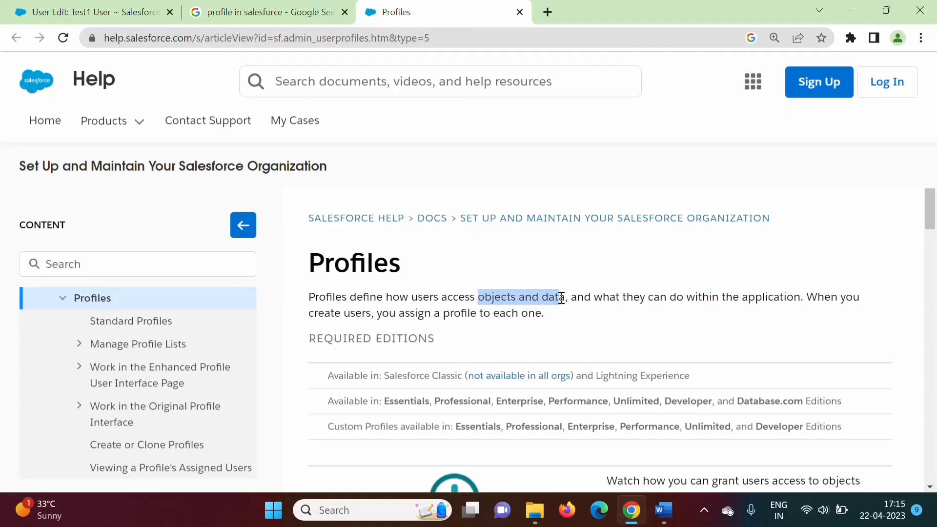
{"action": "left_click", "coordinate": [117, 10]}
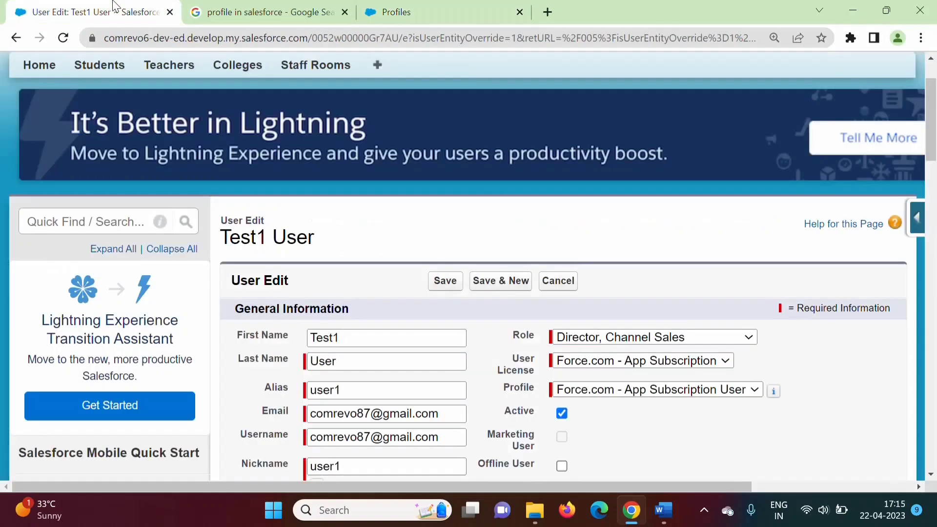
Open the Profiles setup list through a Quick Find search for 'profil'
{"action": "left_click", "coordinate": [80, 226]}
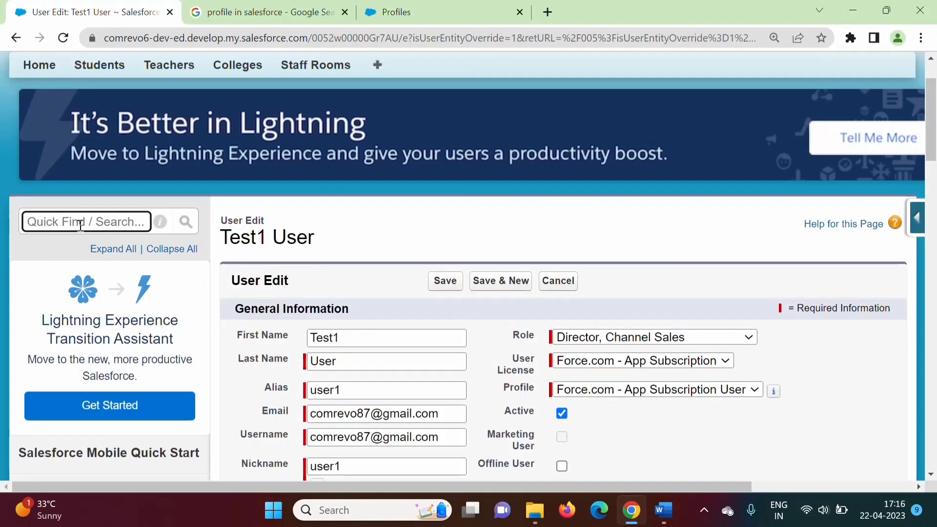
{"action": "type", "text": "profile"}
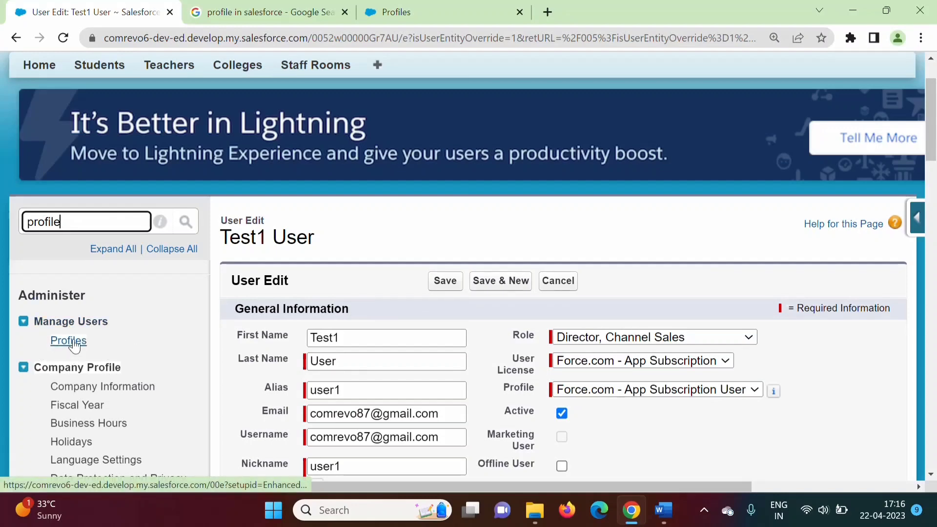
{"action": "left_click", "coordinate": [72, 343]}
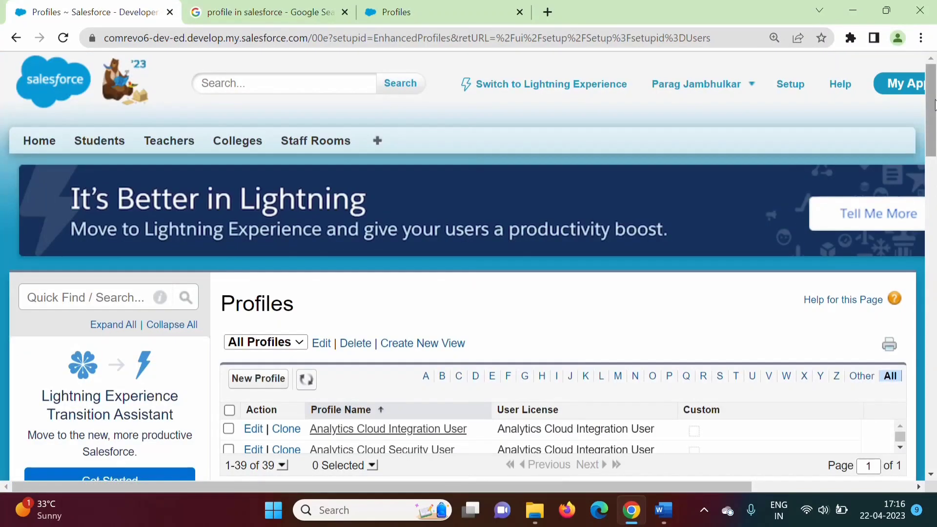
{"action": "scroll", "coordinate": [935, 140], "scroll_direction": "down", "scroll_amount": 1}
{"action": "scroll", "coordinate": [935, 139], "scroll_direction": "down", "scroll_amount": 1}
Reset the page zoom to 100% and filter profiles to names starting with F
{"action": "key", "text": "ctrl+minus"}
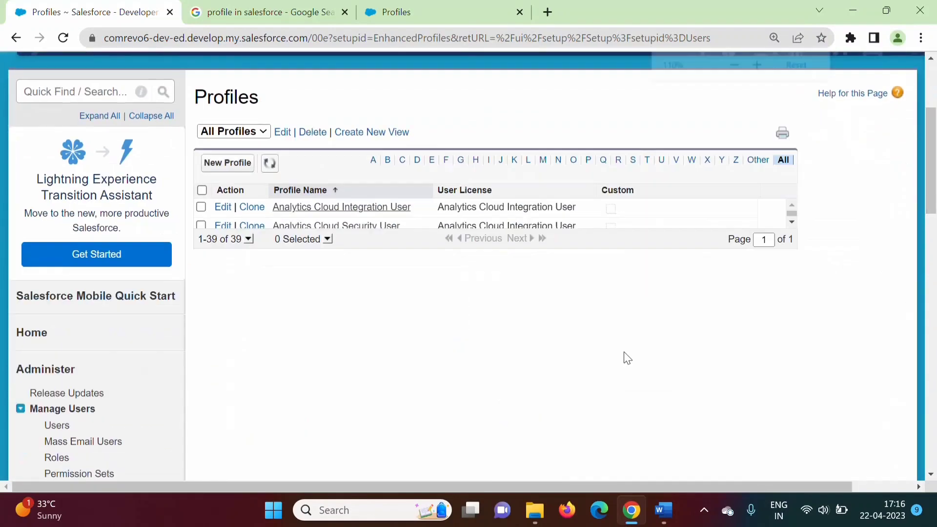
{"action": "key", "text": "ctrl+minus"}
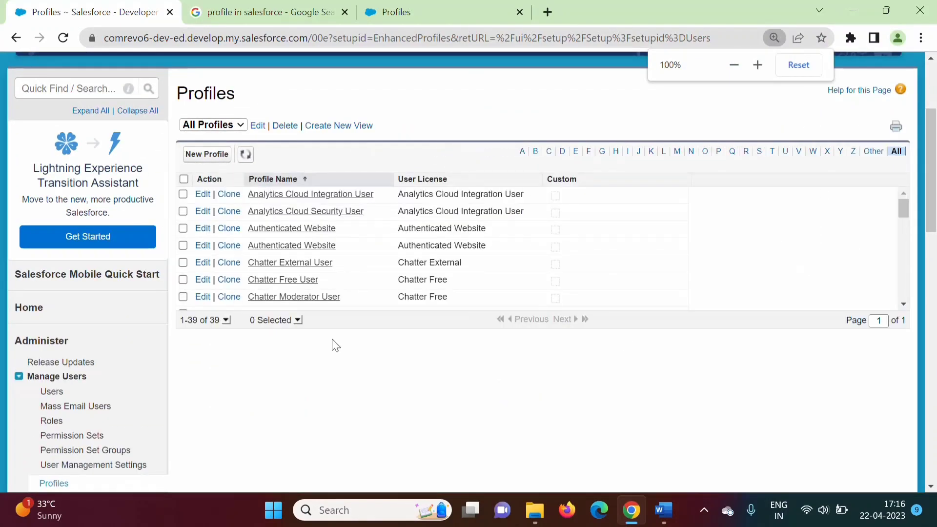
{"action": "left_click_drag", "start_coordinate": [901, 210], "coordinate": [879, 152]}
{"action": "left_click", "coordinate": [590, 152]}
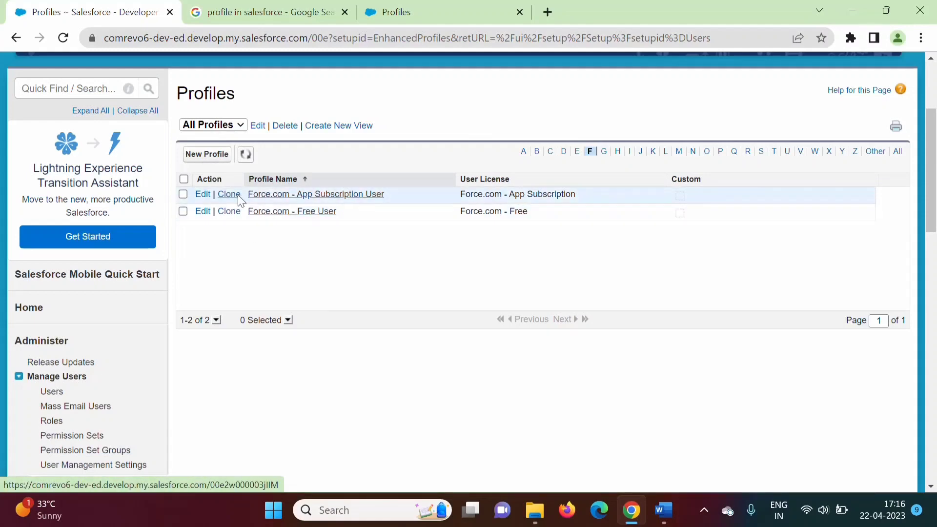
{"action": "left_click", "coordinate": [203, 195]}
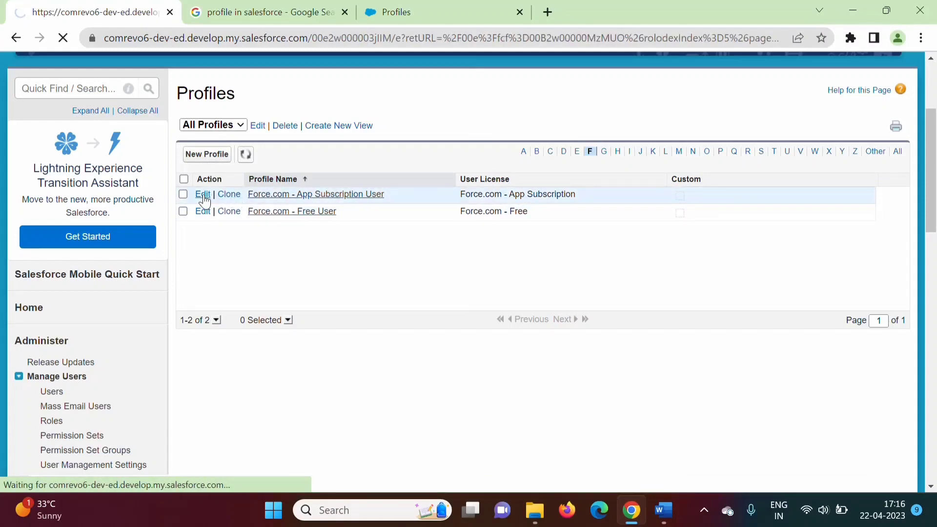
{"action": "key", "text": "ctrl+plus"}
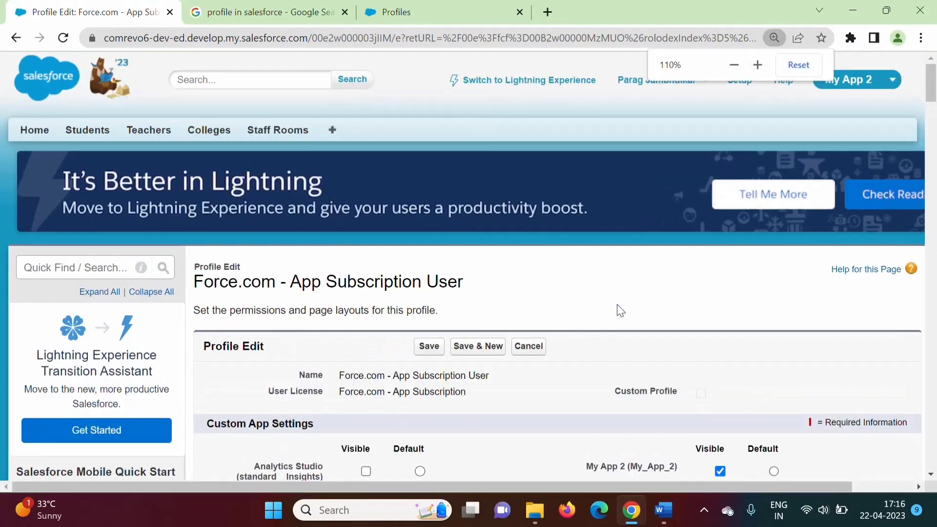
{"action": "key", "text": "ctrl+plus"}
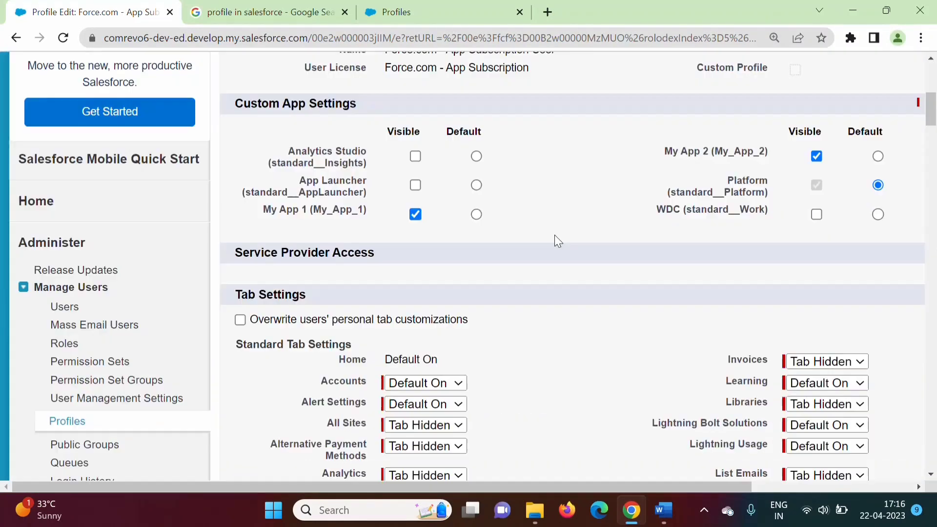
{"action": "scroll", "coordinate": [558, 242], "scroll_direction": "down", "scroll_amount": 6}
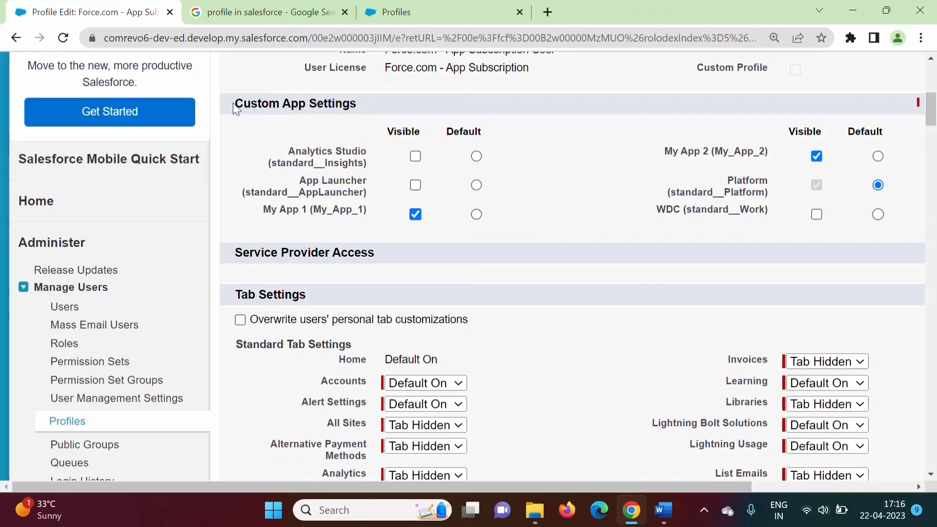
{"action": "left_click_drag", "start_coordinate": [236, 109], "coordinate": [333, 91]}
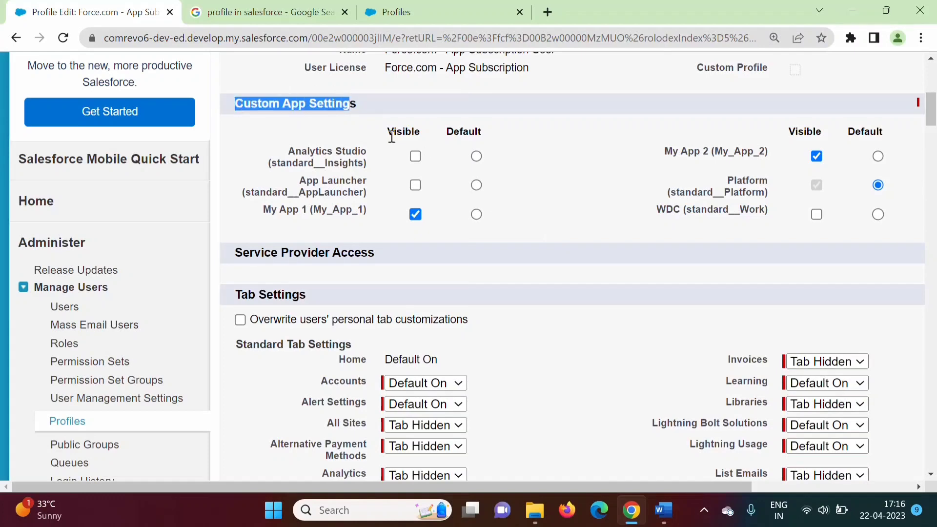
{"action": "scroll", "coordinate": [342, 220], "scroll_direction": "down", "scroll_amount": 3}
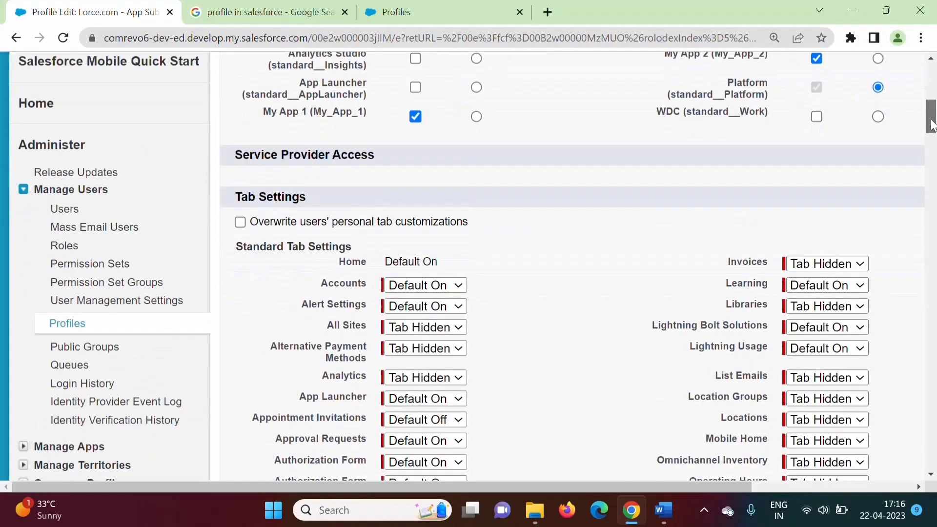
{"action": "left_click_drag", "start_coordinate": [237, 155], "coordinate": [313, 162]}
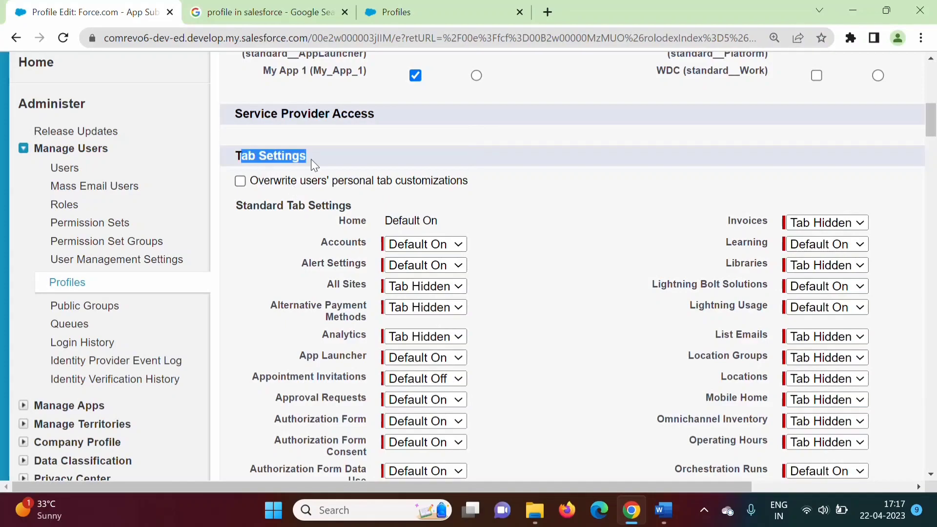
{"action": "left_click_drag", "start_coordinate": [932, 122], "coordinate": [933, 222]}
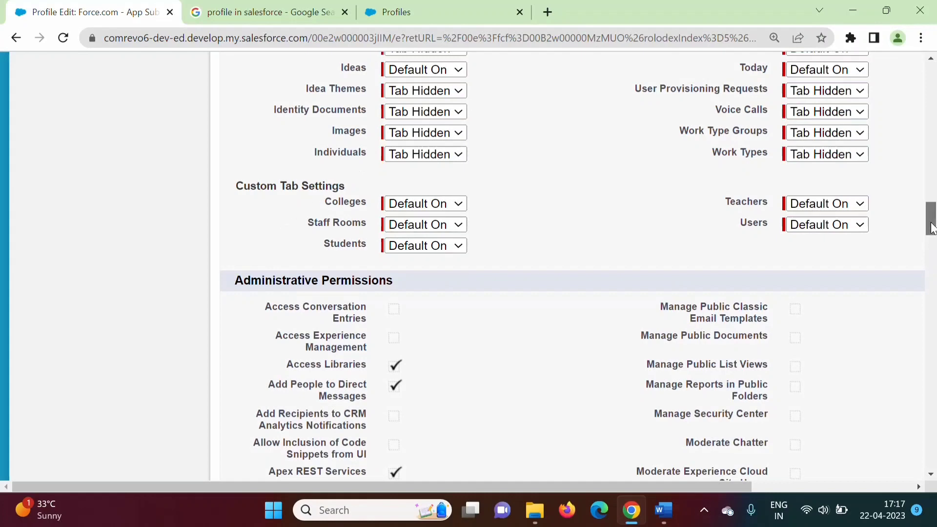
{"action": "scroll", "coordinate": [230, 119], "scroll_direction": "down", "scroll_amount": 4}
{"action": "left_click_drag", "start_coordinate": [232, 81], "coordinate": [413, 91]}
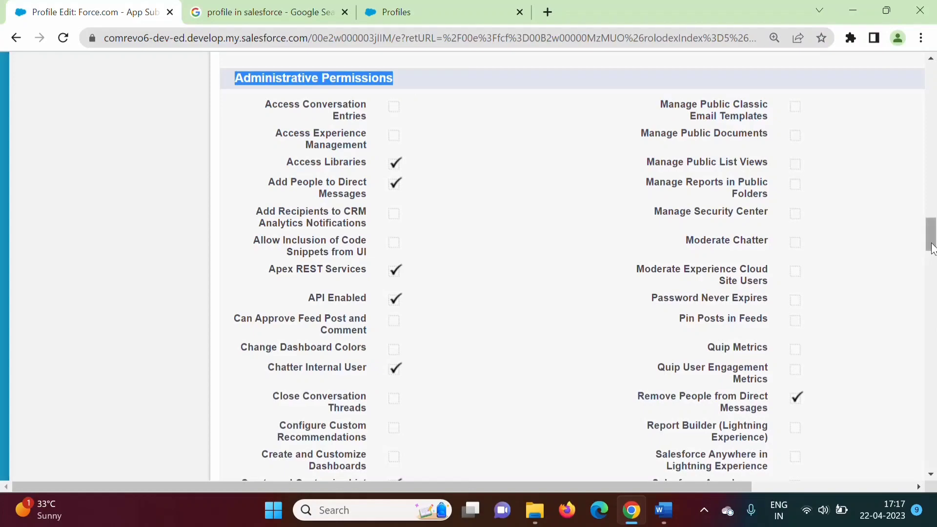
{"action": "left_click_drag", "start_coordinate": [935, 250], "coordinate": [935, 353]}
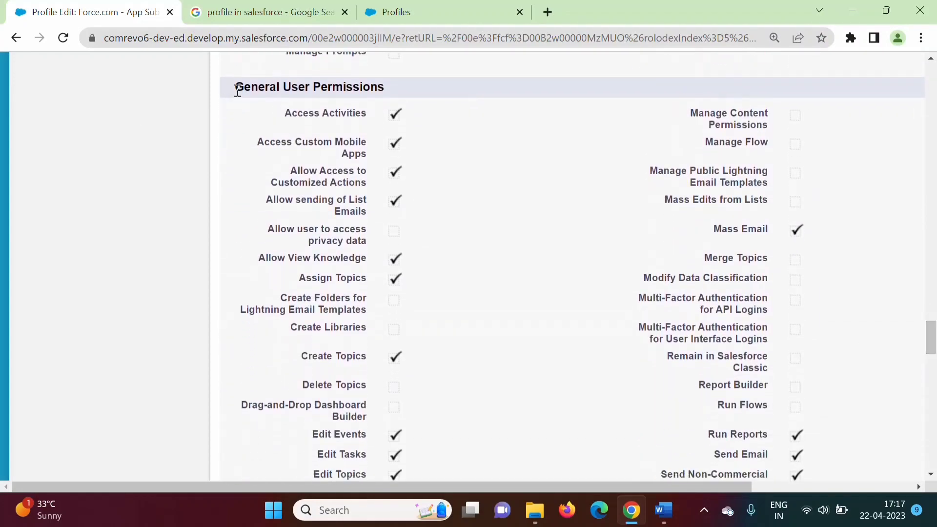
{"action": "left_click_drag", "start_coordinate": [237, 87], "coordinate": [385, 84]}
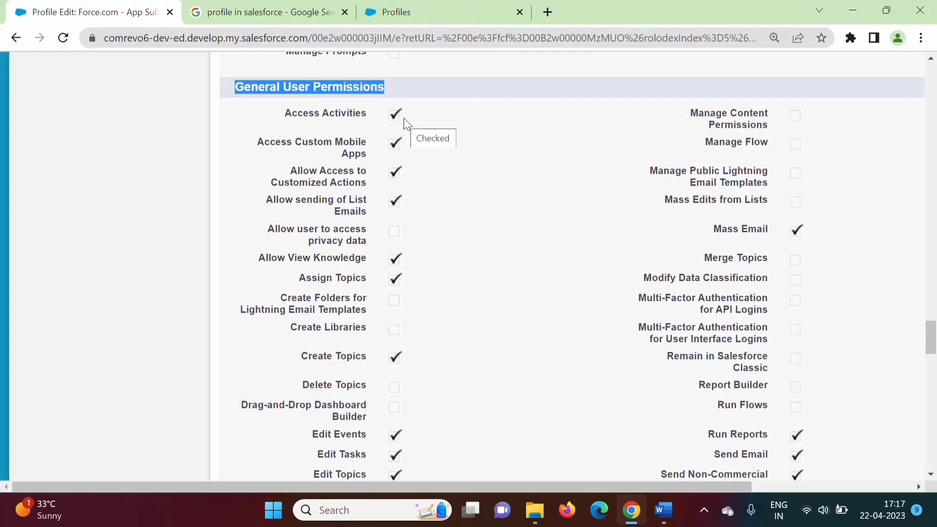
{"action": "scroll", "coordinate": [403, 118], "scroll_direction": "down", "scroll_amount": 15}
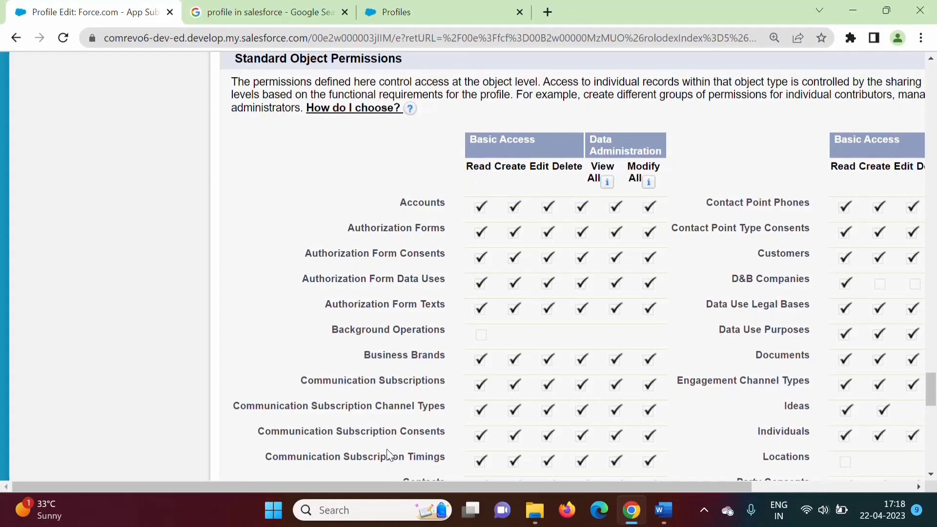
{"action": "left_click_drag", "start_coordinate": [935, 394], "coordinate": [935, 430]}
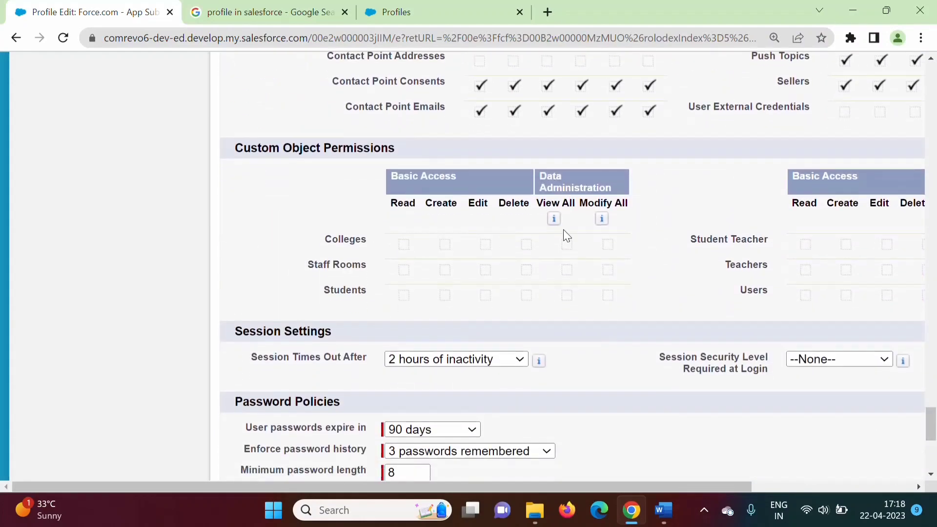
{"action": "mouse_move", "coordinate": [935, 429]}
{"action": "left_mouse_down"}
{"action": "mouse_move", "coordinate": [934, 387]}
{"action": "mouse_move", "coordinate": [935, 447]}
{"action": "left_mouse_up"}
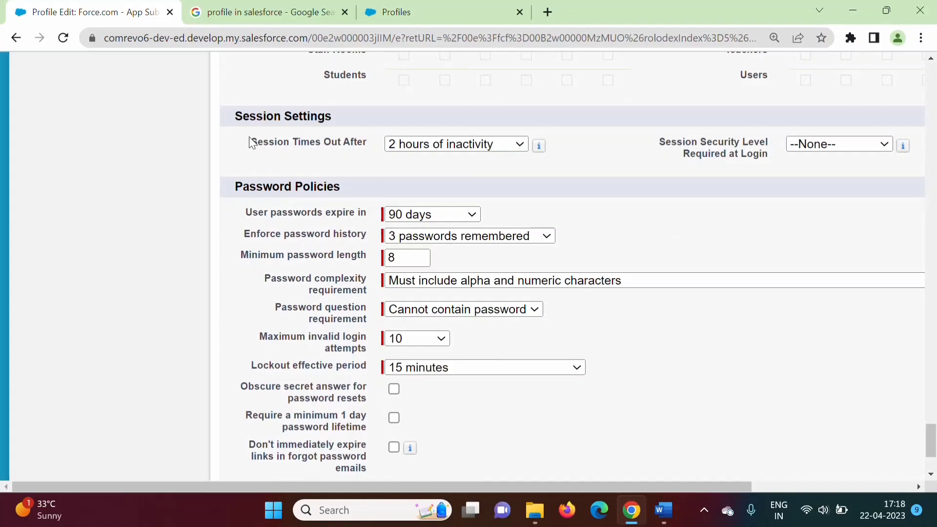
{"action": "left_click_drag", "start_coordinate": [250, 142], "coordinate": [341, 140]}
{"action": "left_click", "coordinate": [179, 266]}
{"action": "scroll", "coordinate": [178, 266], "scroll_direction": "down", "scroll_amount": 1}
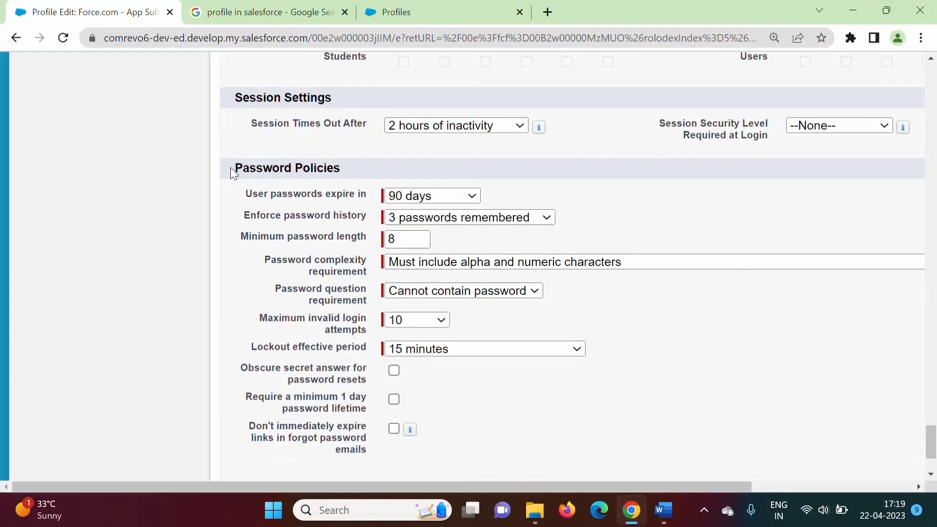
{"action": "left_click_drag", "start_coordinate": [233, 166], "coordinate": [367, 168]}
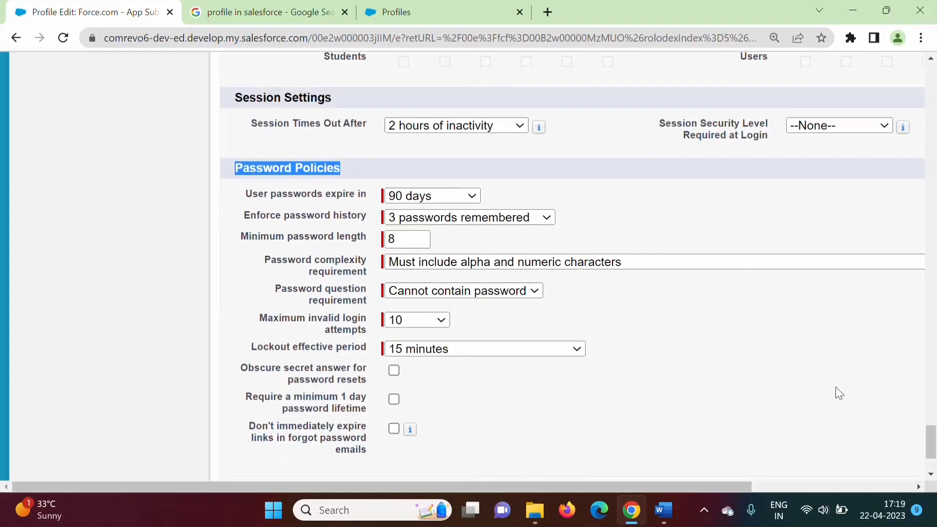
{"action": "left_click_drag", "start_coordinate": [929, 441], "coordinate": [933, 73]}
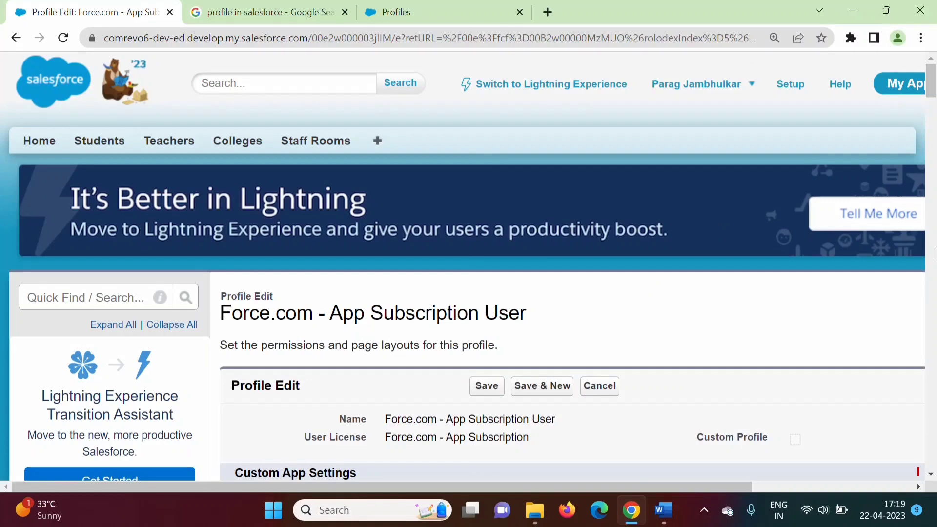
Reopen the full Profiles list via a Quick Find search for 'profil' and zoom out to 110%
{"action": "left_click_drag", "start_coordinate": [933, 97], "coordinate": [933, 61]}
{"action": "left_click", "coordinate": [91, 288]}
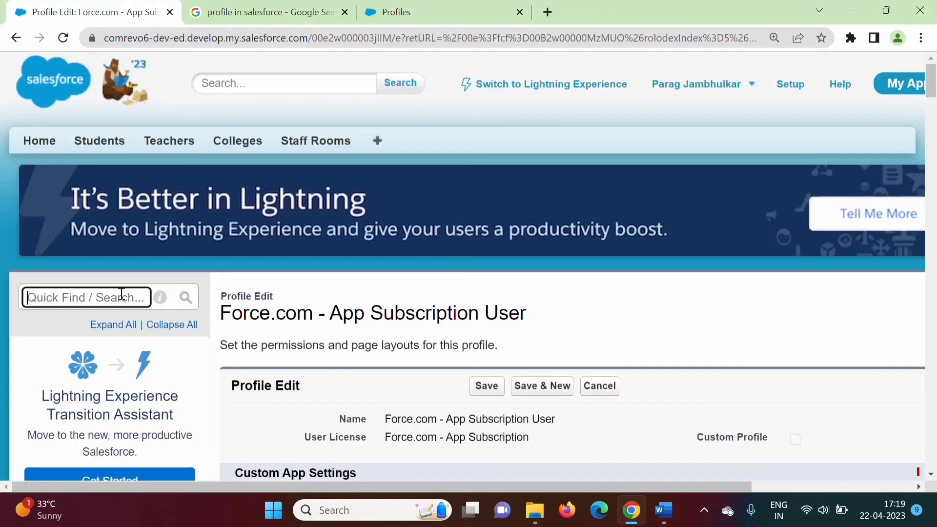
{"action": "type", "text": "profil"}
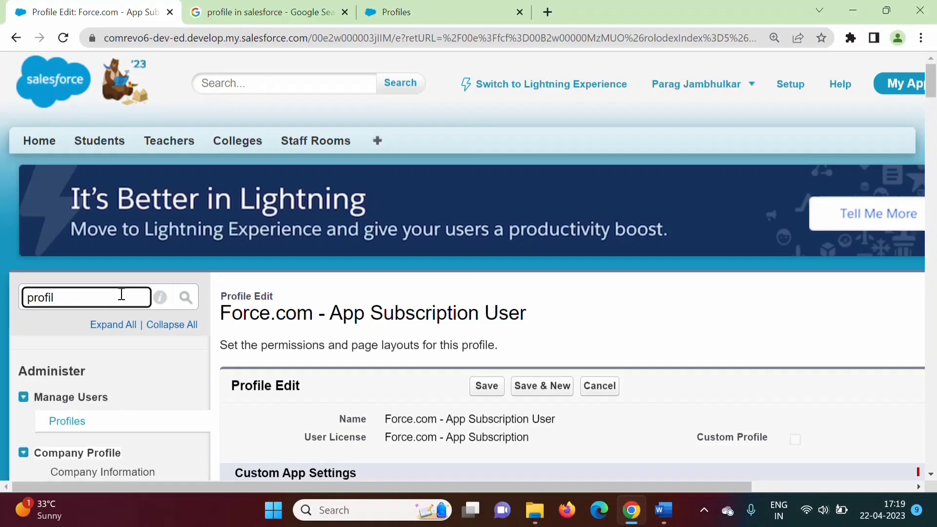
{"action": "left_click", "coordinate": [63, 422]}
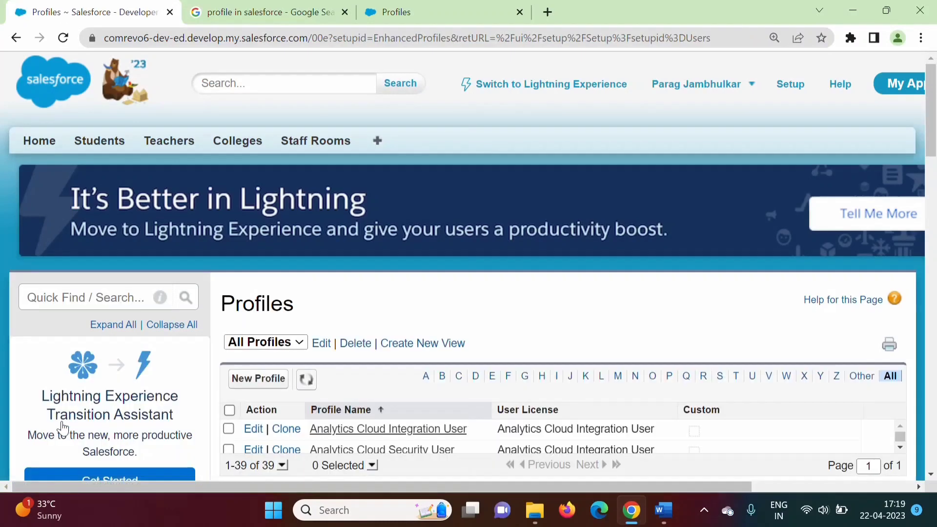
{"action": "scroll", "coordinate": [612, 346], "scroll_direction": "down", "scroll_amount": 3}
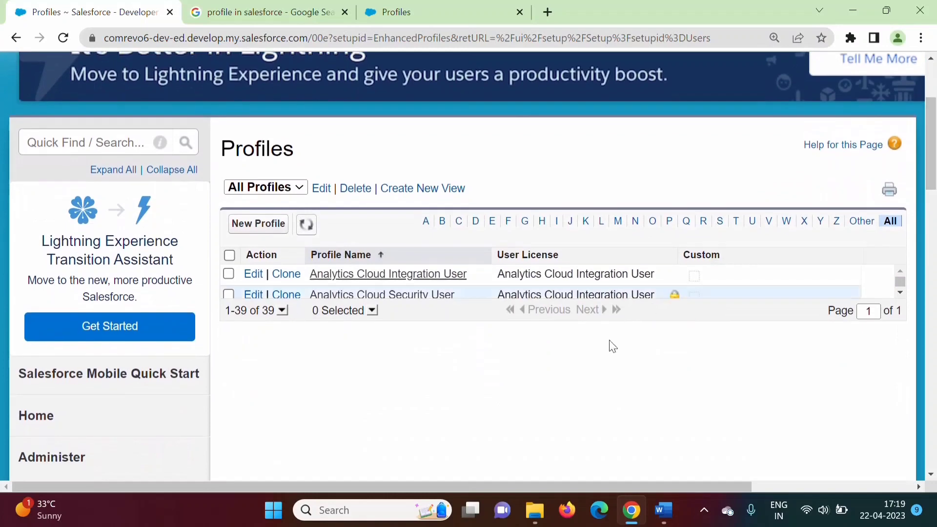
{"action": "key", "text": "ctrl+minus"}
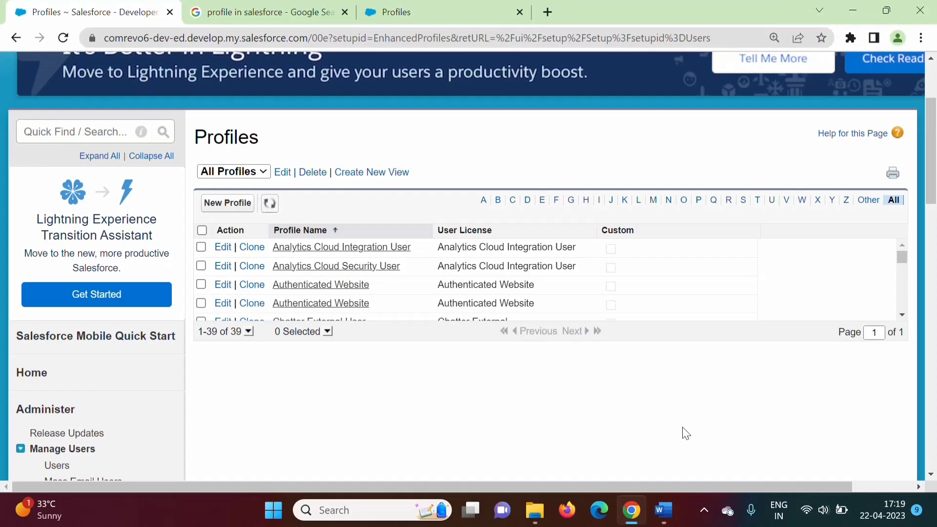
Clone Force.com - App Subscription User as a new profile named NewProfile1 and save it
{"action": "left_click", "coordinate": [235, 204]}
{"action": "scroll", "coordinate": [586, 340], "scroll_direction": "down", "scroll_amount": 2}
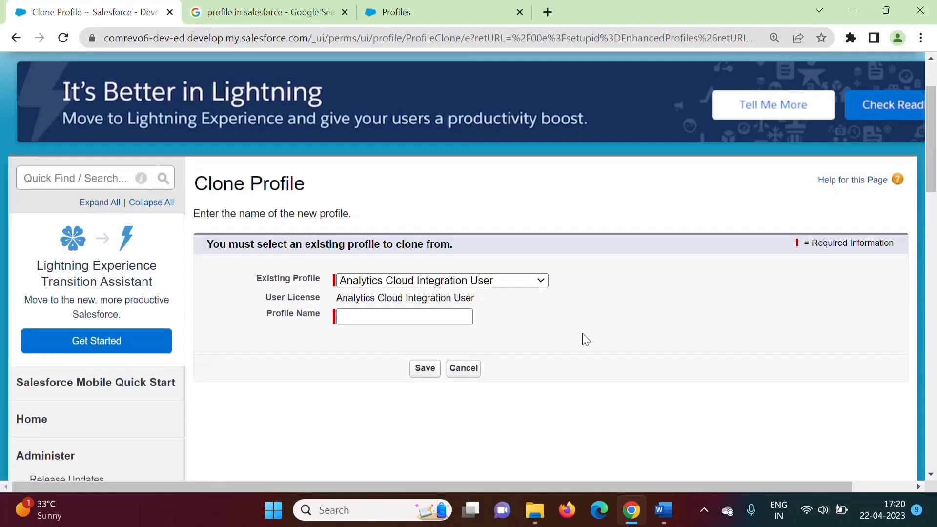
{"action": "left_click", "coordinate": [524, 277]}
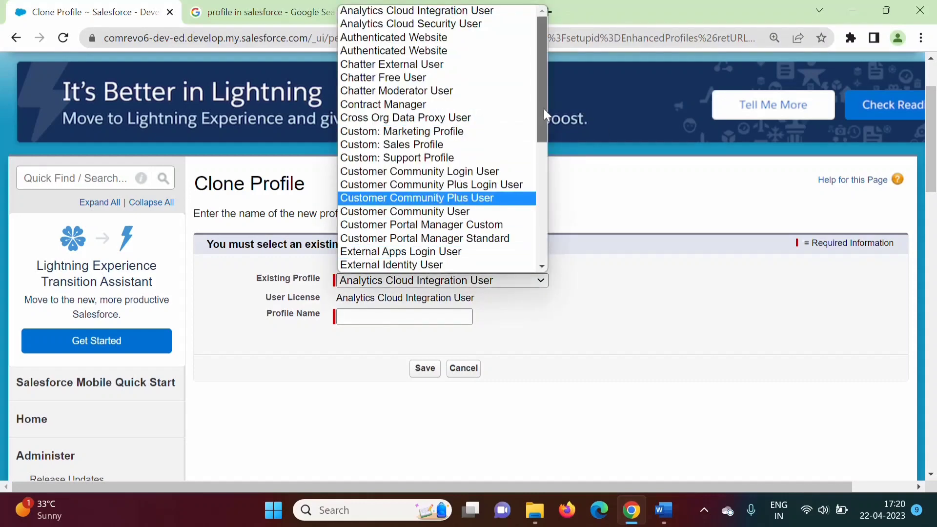
{"action": "left_click_drag", "start_coordinate": [544, 109], "coordinate": [542, 180]}
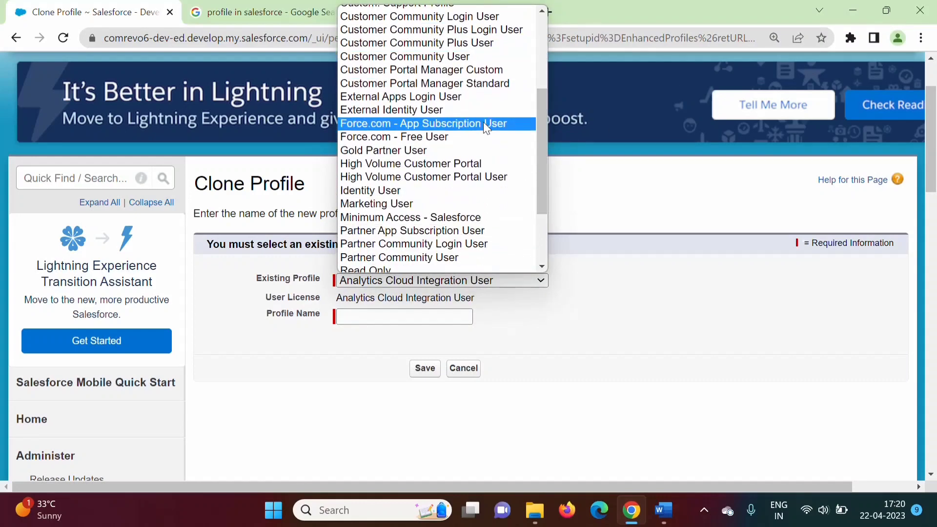
{"action": "left_click", "coordinate": [486, 124]}
{"action": "left_click", "coordinate": [351, 322]}
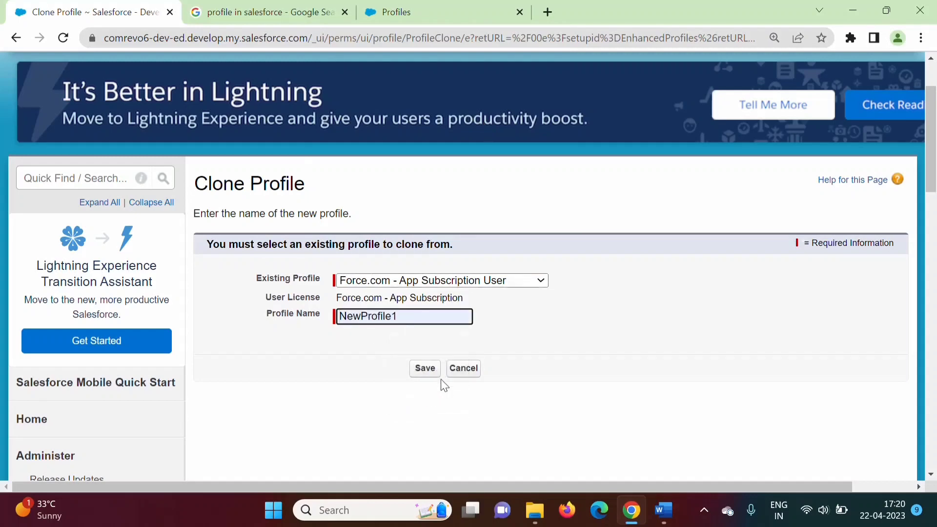
{"action": "left_click", "coordinate": [426, 372]}
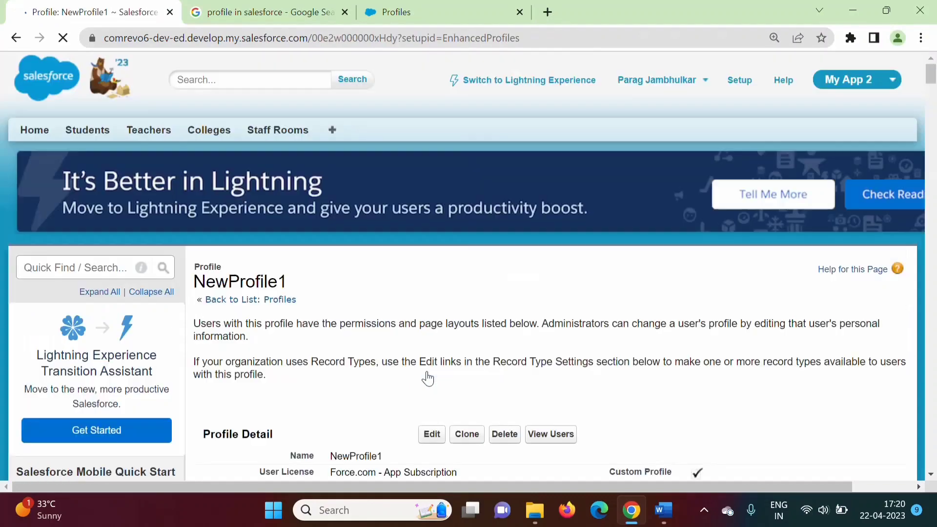
{"action": "mouse_move", "coordinate": [932, 72]}
{"action": "left_mouse_down"}
{"action": "mouse_move", "coordinate": [931, 94]}
{"action": "mouse_move", "coordinate": [931, 79]}
{"action": "left_mouse_up"}
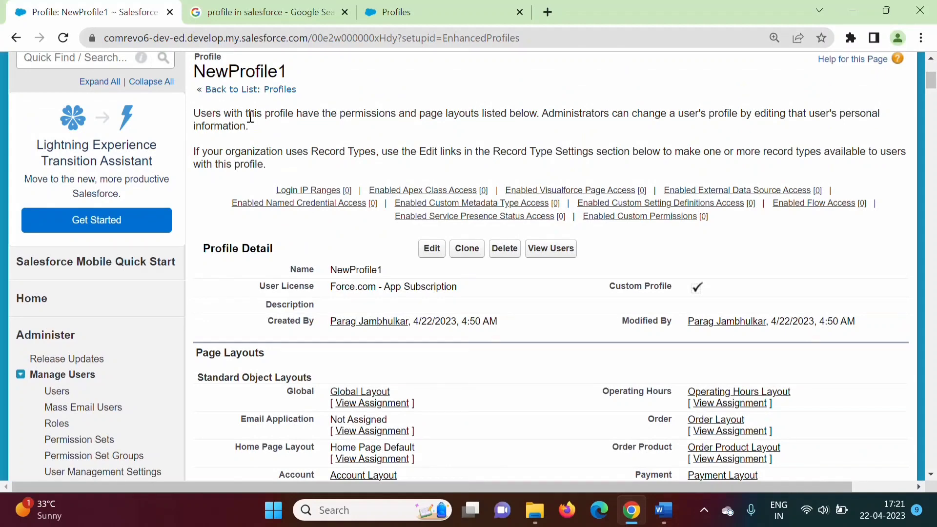
Read through NewProfile1's detail page, highlighting the permissions sentence and the Field-Level Security heading
{"action": "left_click_drag", "start_coordinate": [271, 116], "coordinate": [543, 116]}
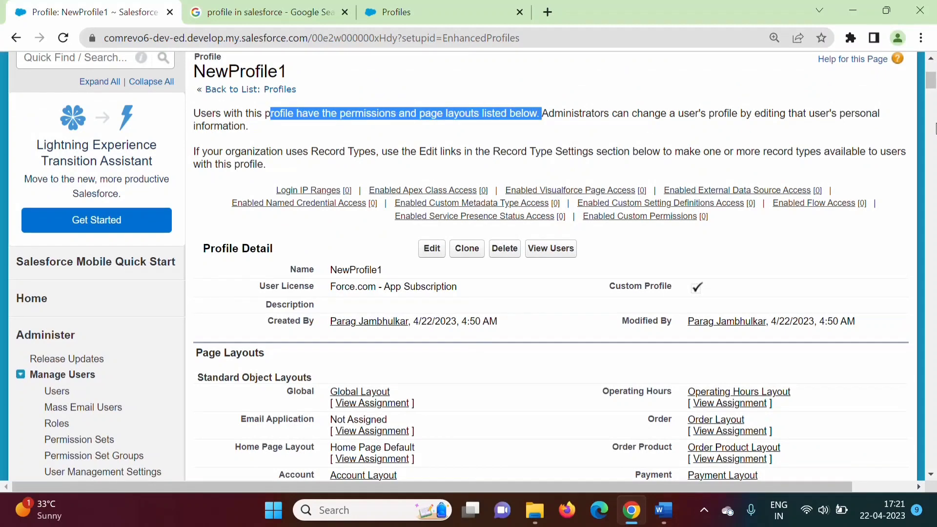
{"action": "scroll", "coordinate": [370, 130], "scroll_direction": "down", "scroll_amount": 5}
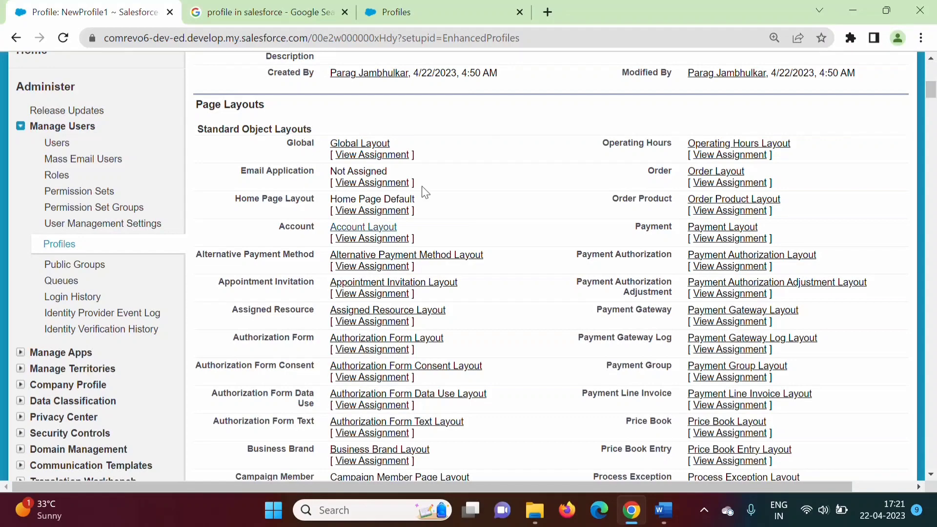
{"action": "left_click_drag", "start_coordinate": [931, 98], "coordinate": [935, 146]}
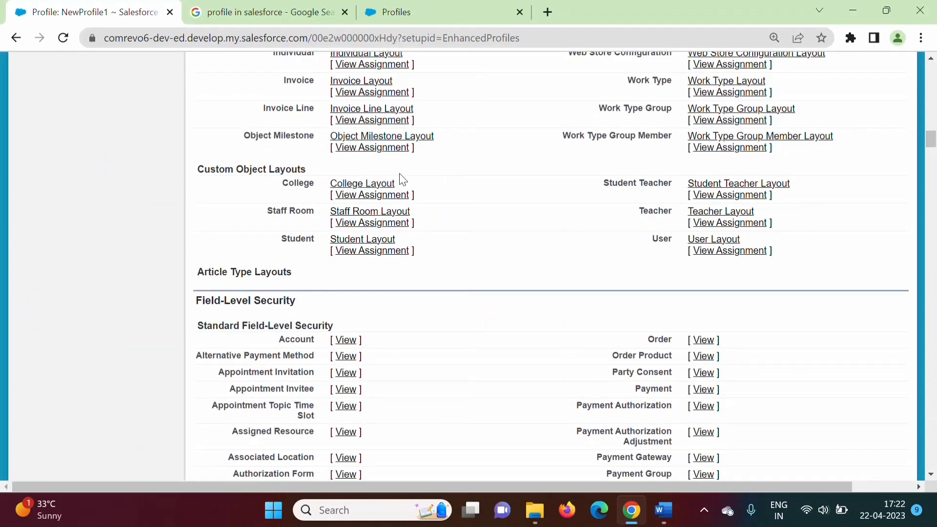
{"action": "left_click_drag", "start_coordinate": [931, 141], "coordinate": [931, 149]}
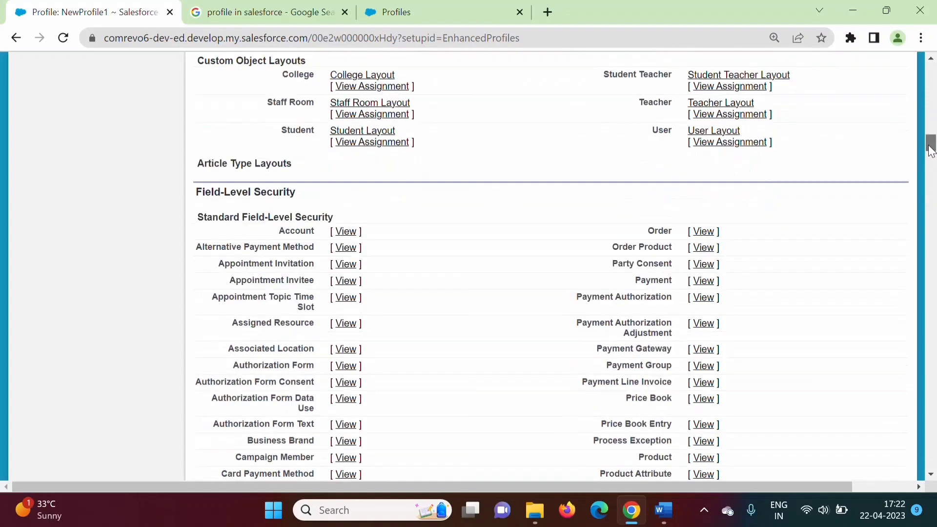
{"action": "left_click_drag", "start_coordinate": [197, 102], "coordinate": [315, 100]}
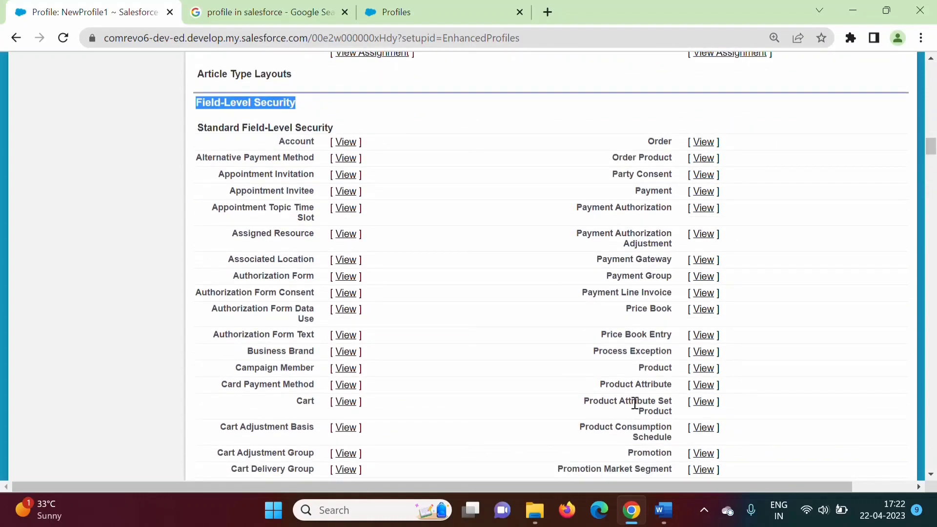
{"action": "left_click_drag", "start_coordinate": [931, 146], "coordinate": [935, 197]}
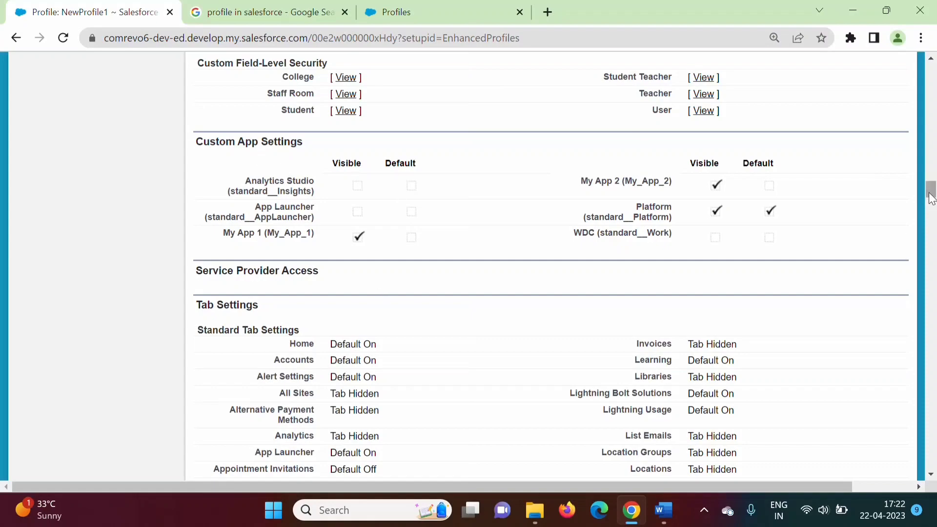
{"action": "left_click_drag", "start_coordinate": [931, 191], "coordinate": [932, 411]}
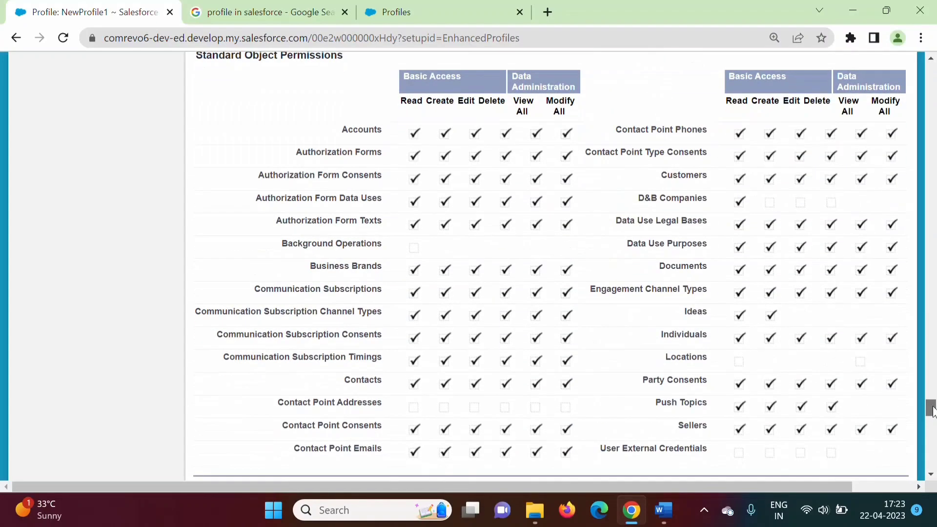
{"action": "scroll", "coordinate": [195, 103], "scroll_direction": "up", "scroll_amount": 1}
{"action": "left_click_drag", "start_coordinate": [195, 103], "coordinate": [348, 104]}
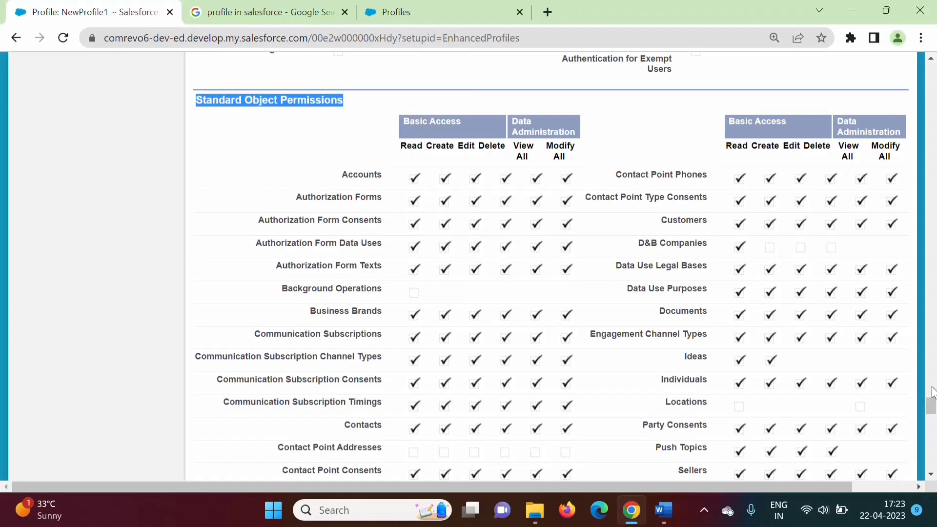
{"action": "scroll", "coordinate": [932, 405], "scroll_direction": "down", "scroll_amount": 6}
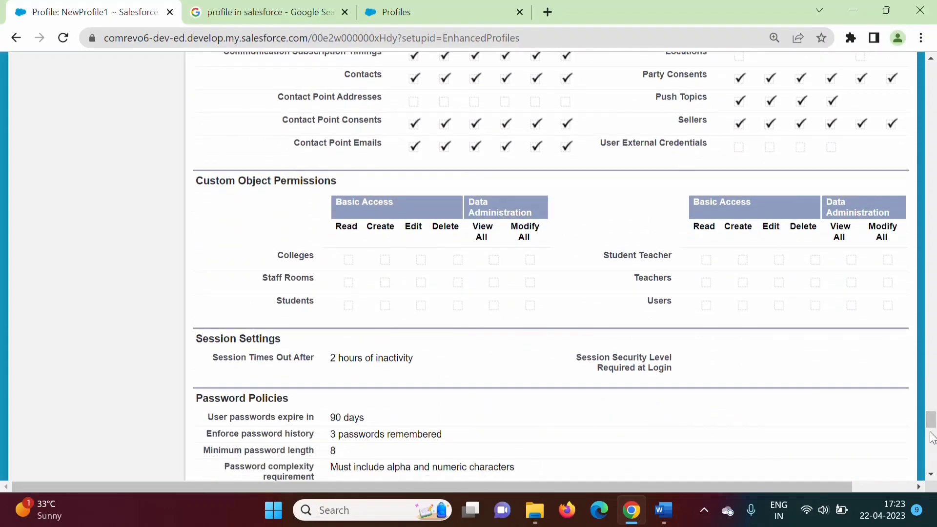
{"action": "scroll", "coordinate": [932, 422], "scroll_direction": "down", "scroll_amount": 3}
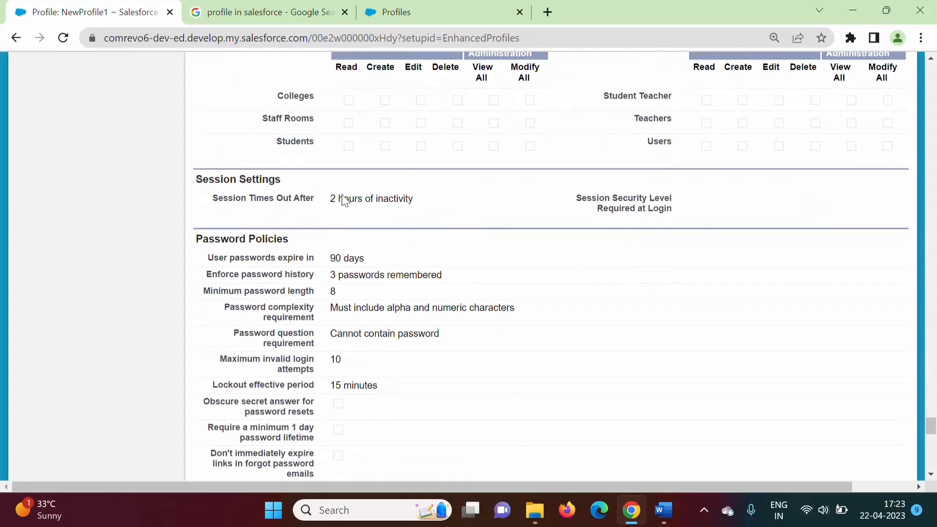
{"action": "scroll", "coordinate": [213, 314], "scroll_direction": "down", "scroll_amount": 1}
{"action": "left_click_drag", "start_coordinate": [195, 195], "coordinate": [305, 198]}
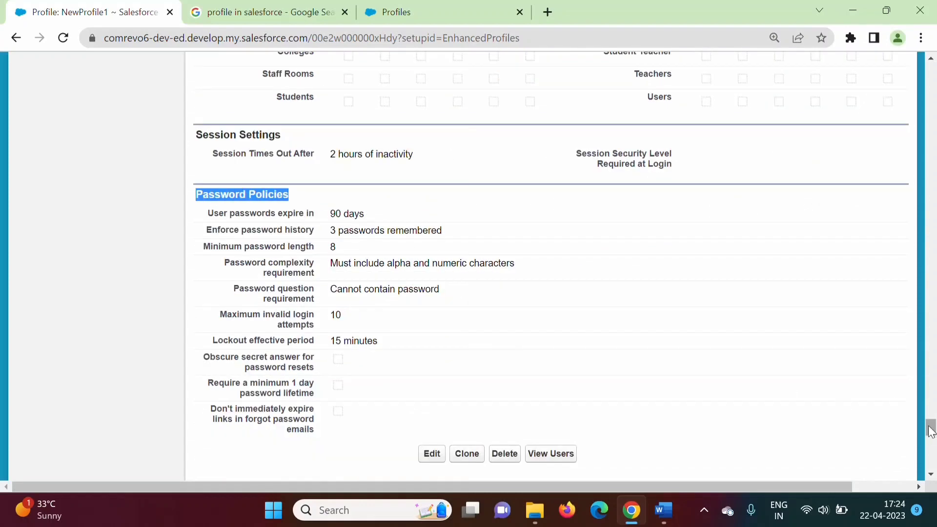
{"action": "left_click_drag", "start_coordinate": [932, 429], "coordinate": [933, 85]}
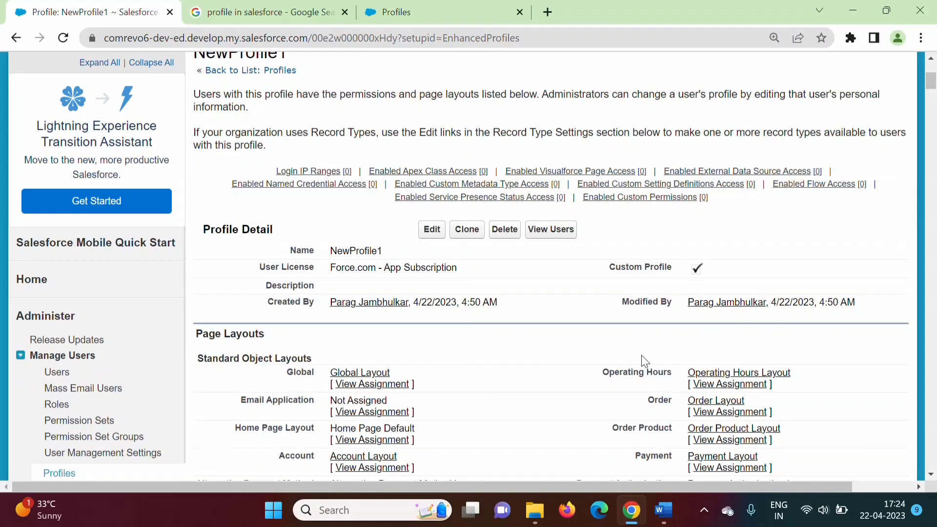
Reopen the Profiles list via a Quick Find search for 'profile' and filter to names starting with N
{"action": "left_click_drag", "start_coordinate": [931, 83], "coordinate": [932, 73]}
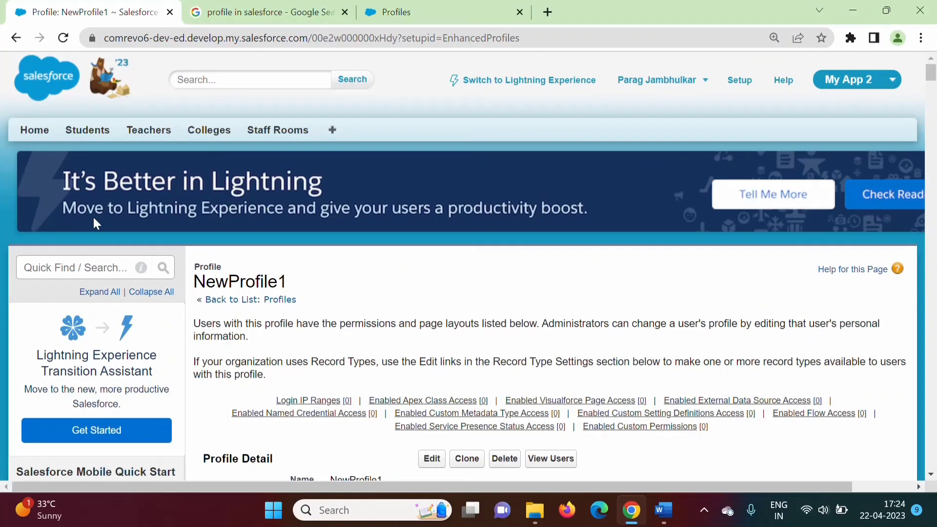
{"action": "left_click", "coordinate": [51, 268]}
{"action": "type", "text": "pro"}
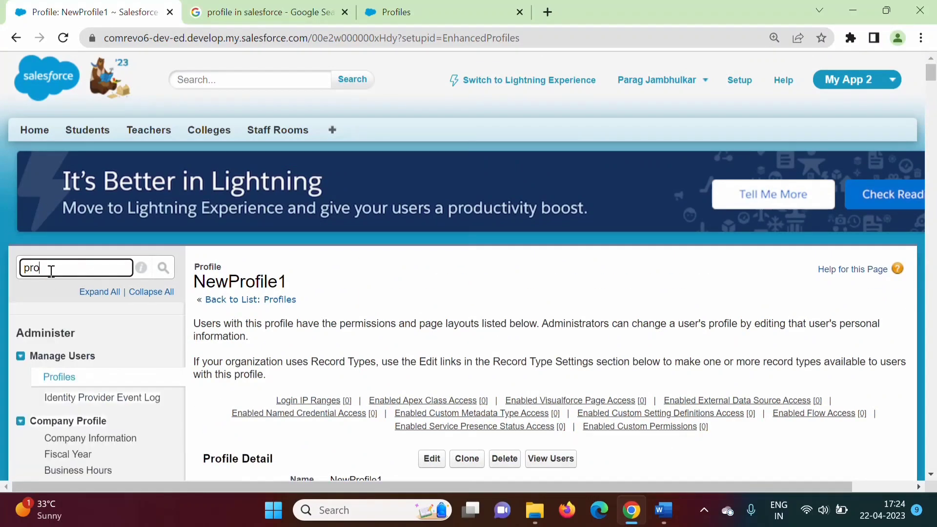
{"action": "key", "text": "BackSpace"}
{"action": "key", "text": "BackSpace"}
{"action": "key", "text": "BackSpace"}
{"action": "left_click", "coordinate": [58, 264]}
{"action": "type", "text": "profile"}
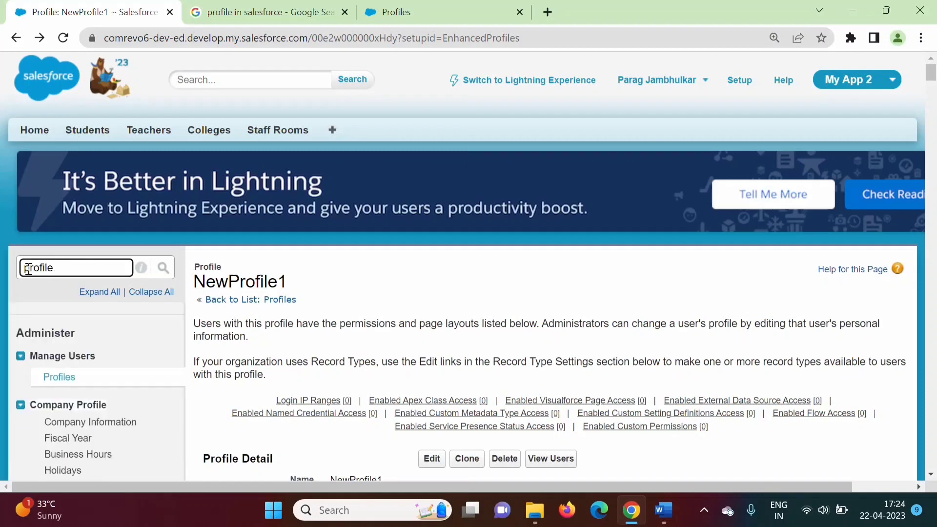
{"action": "left_click", "coordinate": [58, 377]}
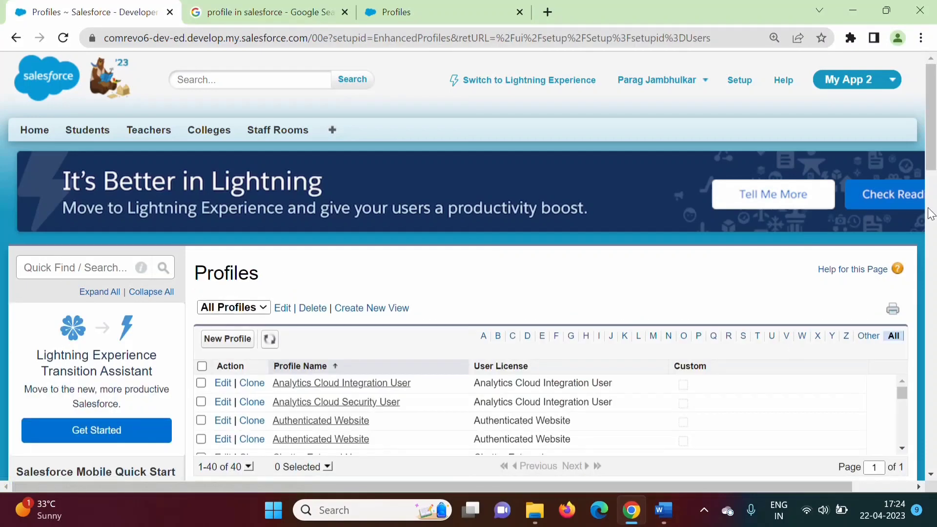
{"action": "left_click_drag", "start_coordinate": [931, 146], "coordinate": [931, 170]}
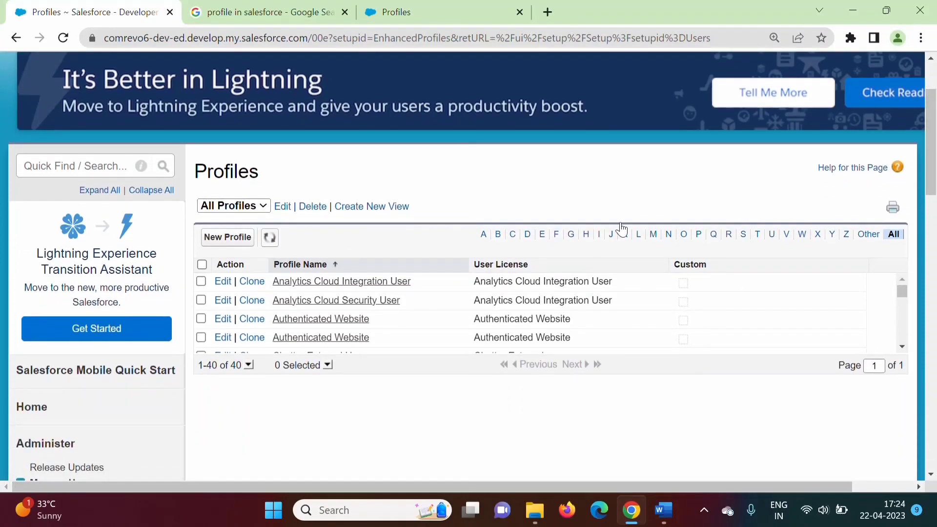
{"action": "left_click", "coordinate": [669, 235]}
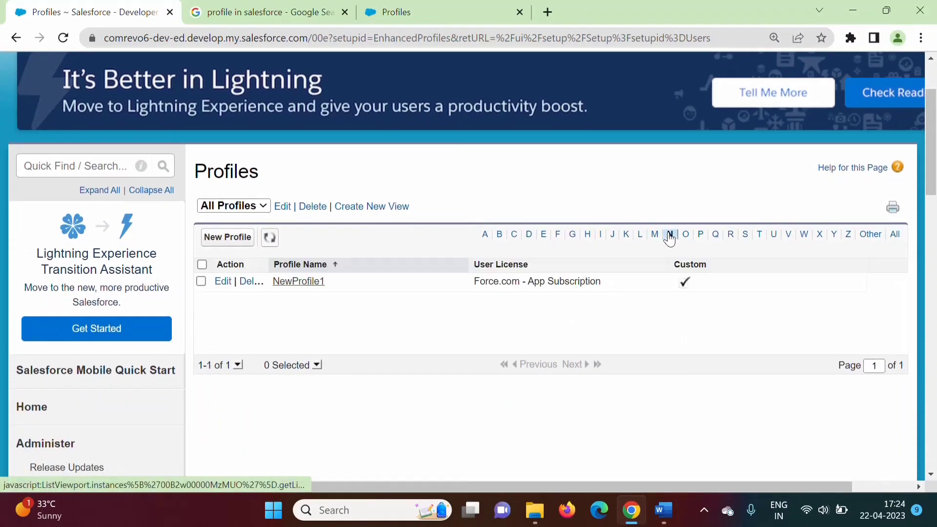